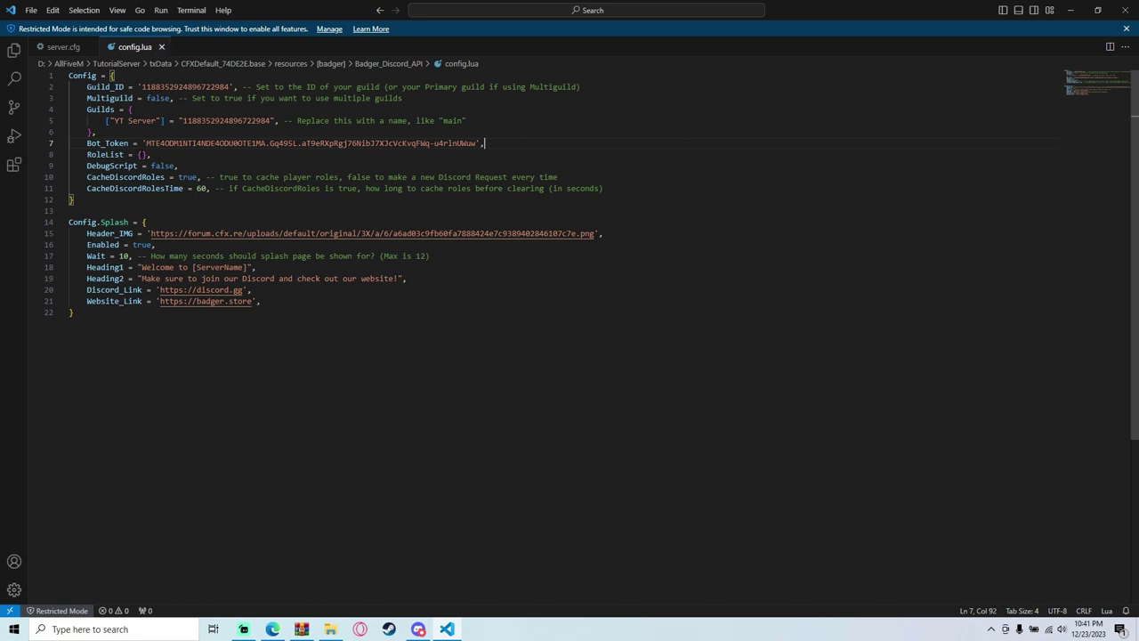
Step: Expand RoleList in config.lua with an empty line between its braces, and check the example role entries on the Badger Docs installation page
{"action": "left_click", "coordinate": [142, 154]}
{"action": "key", "text": "Return"}
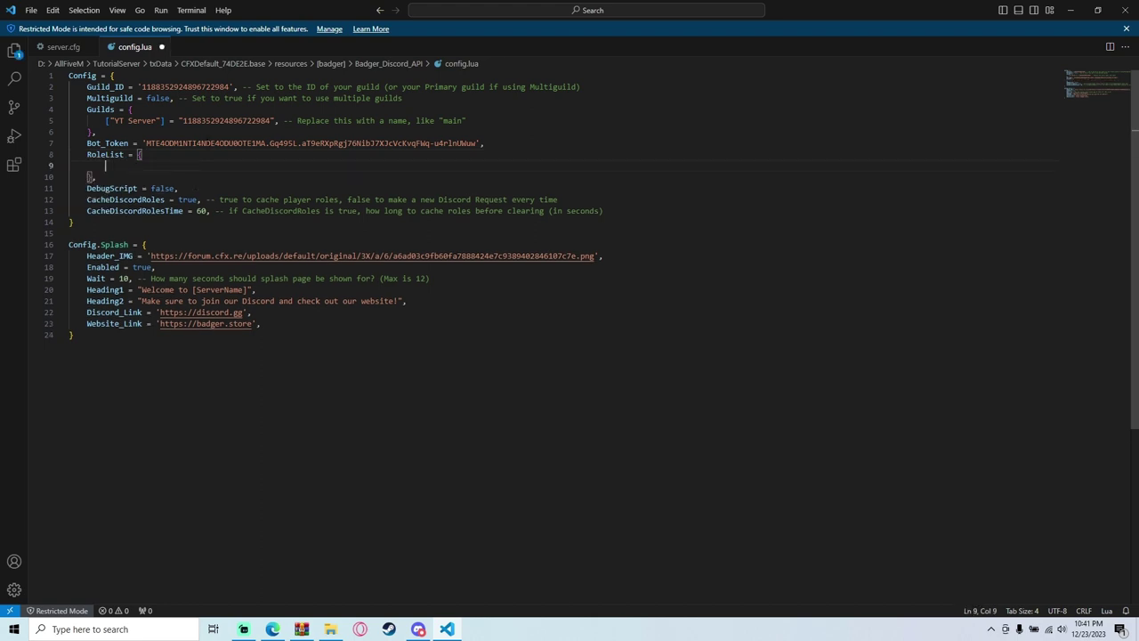
{"action": "left_click", "coordinate": [272, 629]}
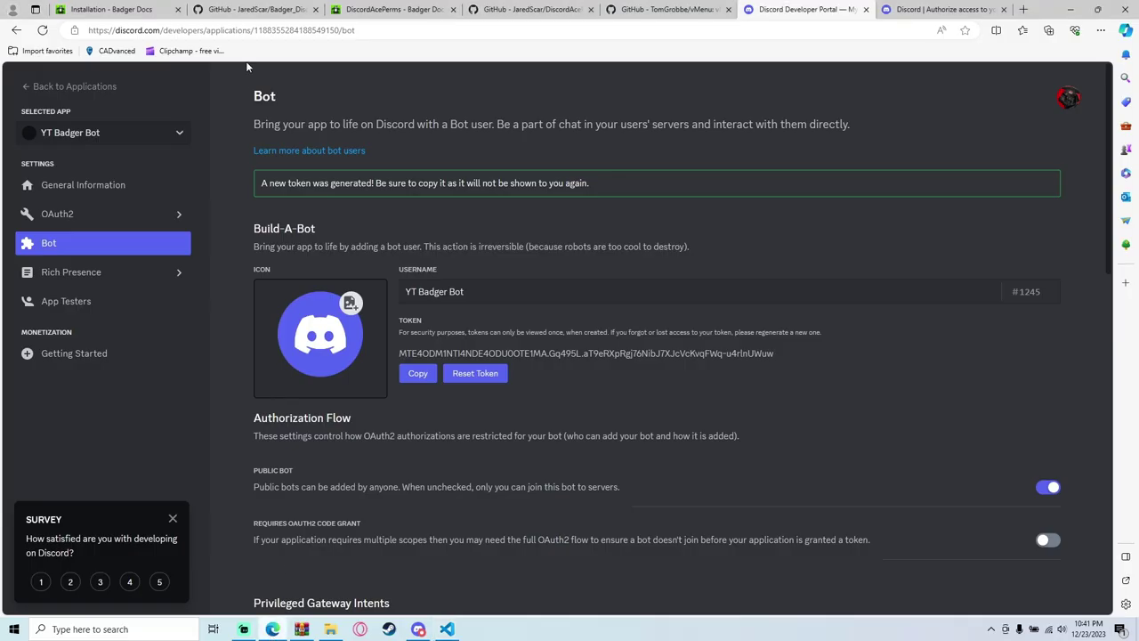
{"action": "left_click", "coordinate": [131, 7]}
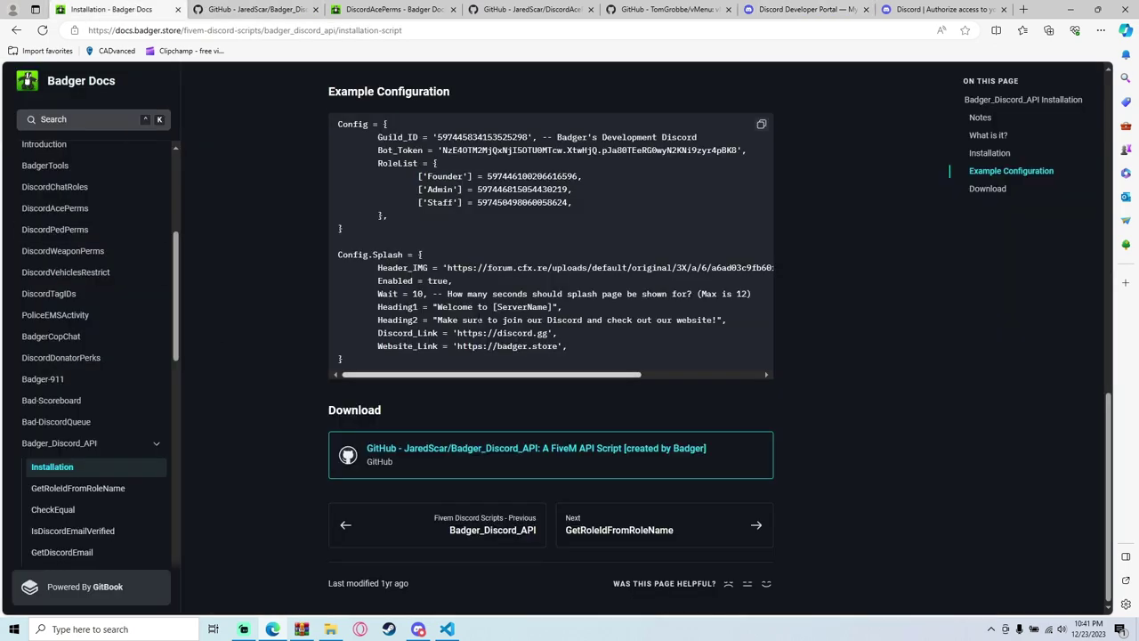
{"action": "scroll", "coordinate": [472, 304], "scroll_direction": "up", "scroll_amount": 1}
{"action": "left_click_drag", "start_coordinate": [416, 259], "coordinate": [640, 263]}
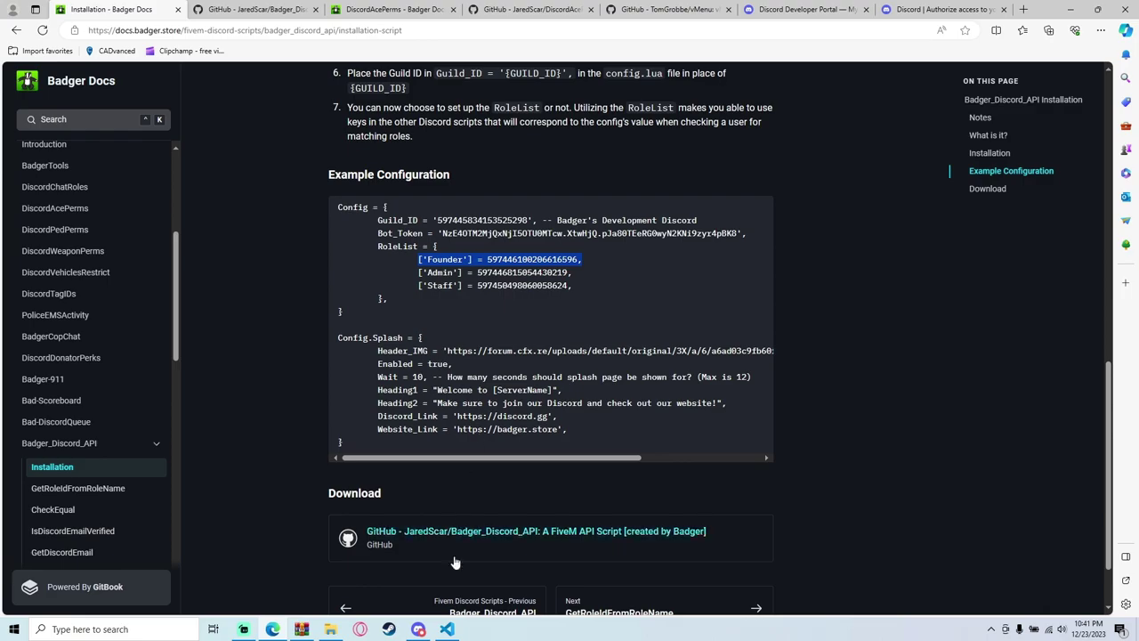
{"action": "left_click", "coordinate": [447, 629]}
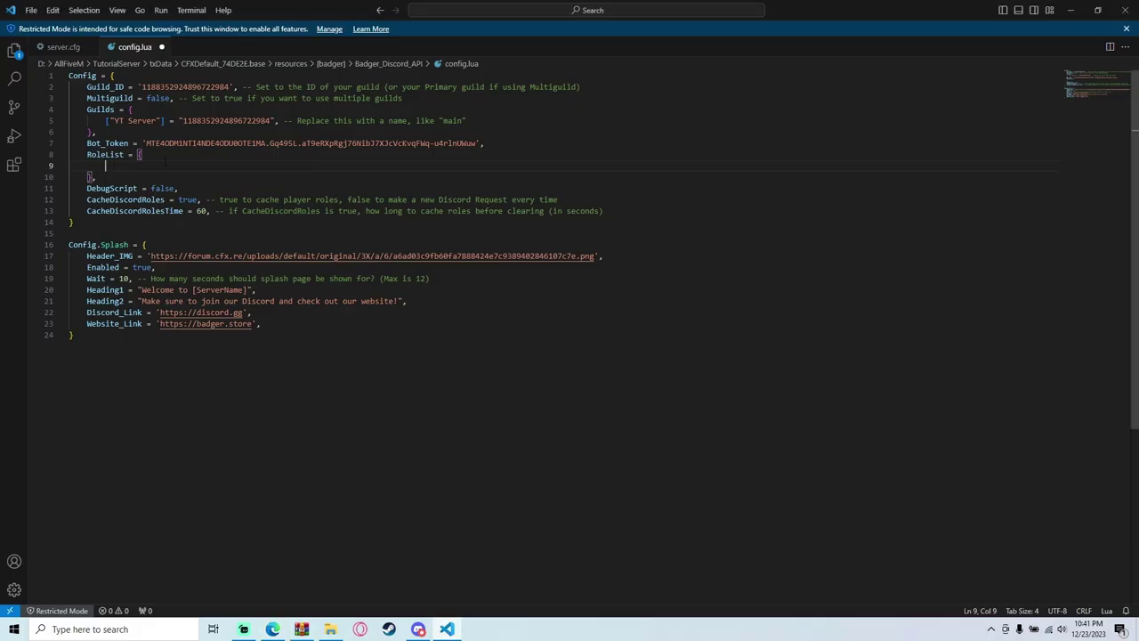
Step: Start the first RoleList entry with an empty single-quoted key in square brackets
{"action": "type", "text": "['"}
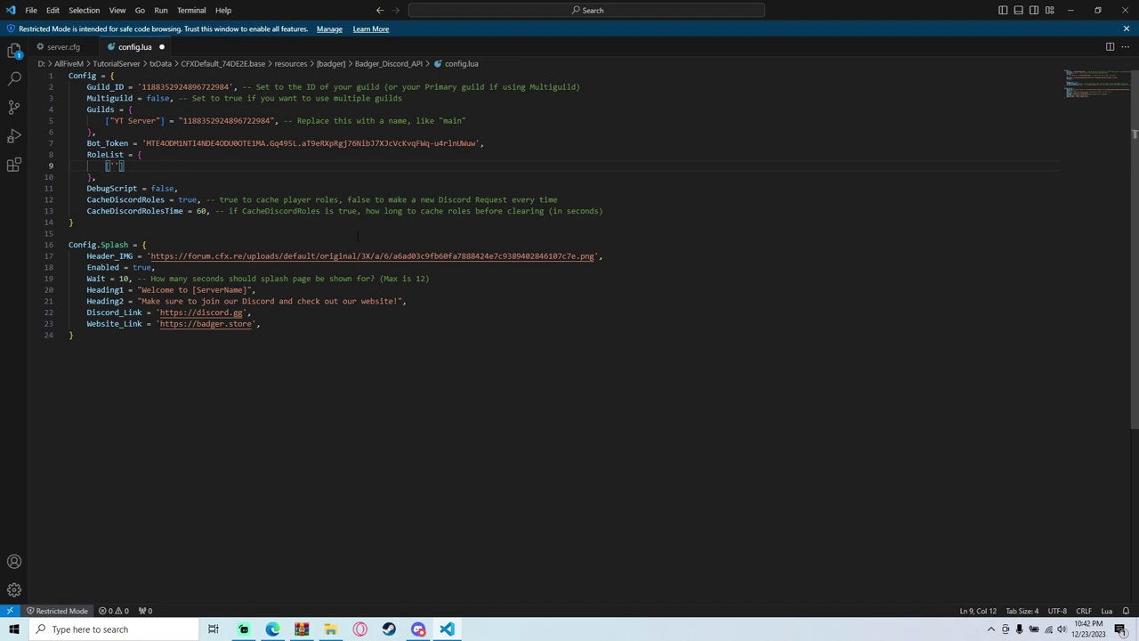
{"action": "type", "text": "]"}
{"action": "key", "text": "BackSpace"}
{"action": "key", "text": "BackSpace"}
Step: Switch to Discord and open the Roles page of the server's settings
{"action": "left_click", "coordinate": [274, 629]}
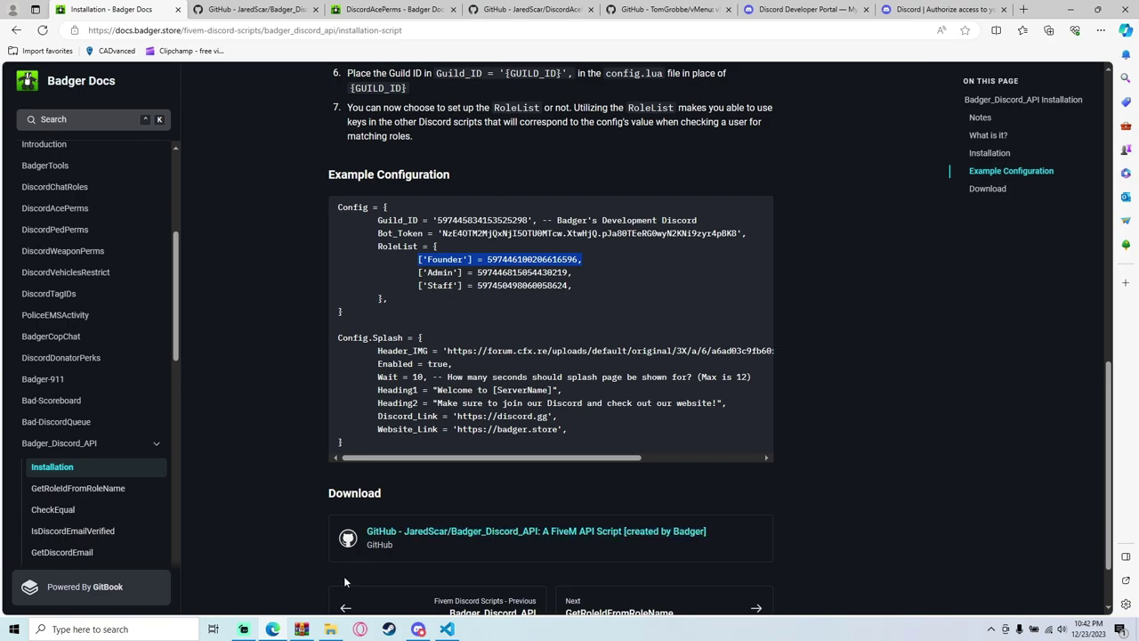
{"action": "left_click", "coordinate": [418, 629]}
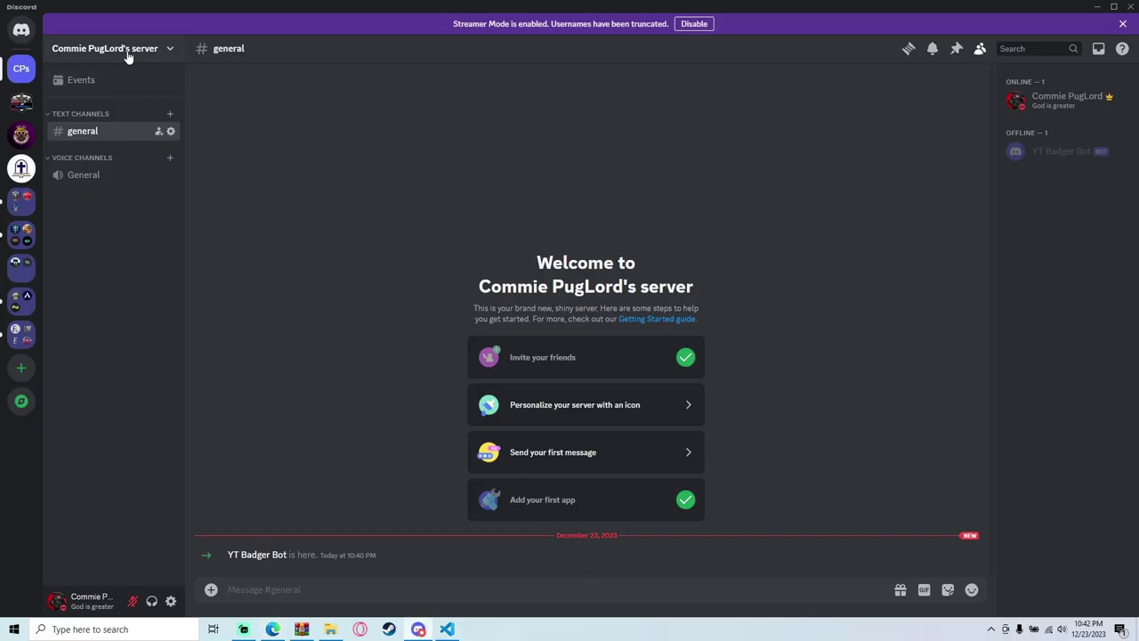
{"action": "left_click", "coordinate": [127, 50]}
{"action": "left_click", "coordinate": [116, 125]}
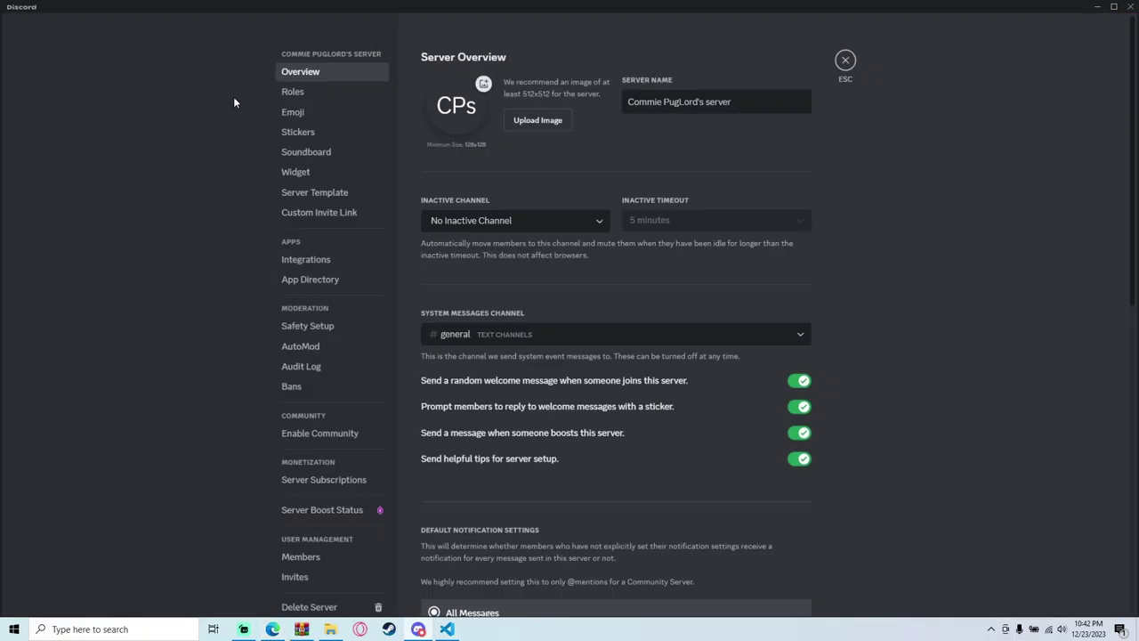
{"action": "left_click", "coordinate": [307, 93]}
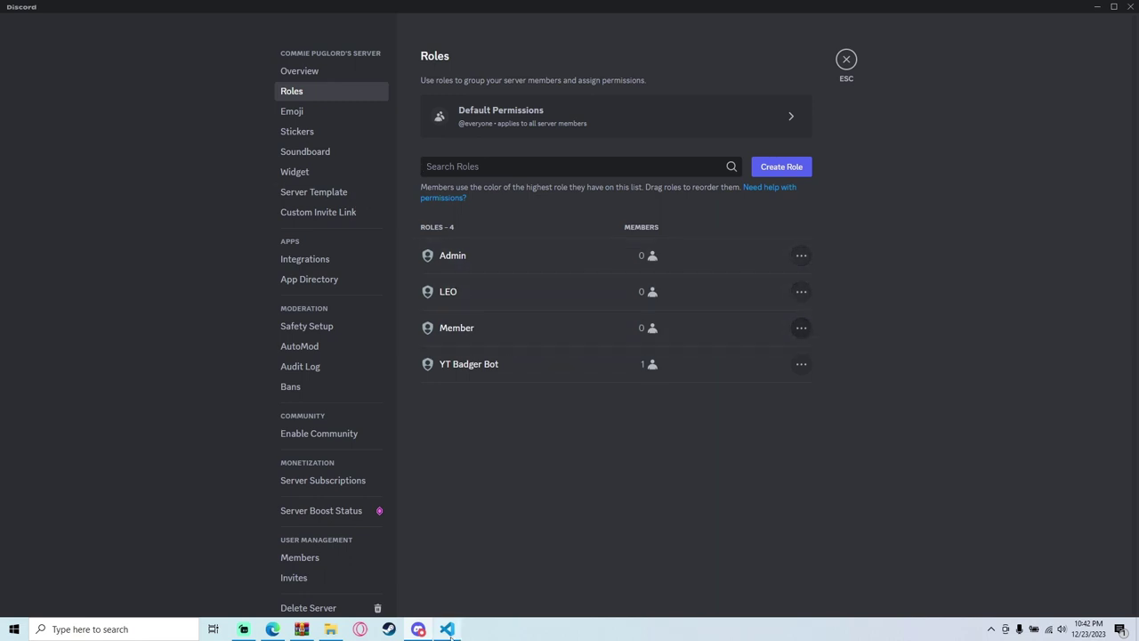
{"action": "mouse_move", "coordinate": [454, 631]}
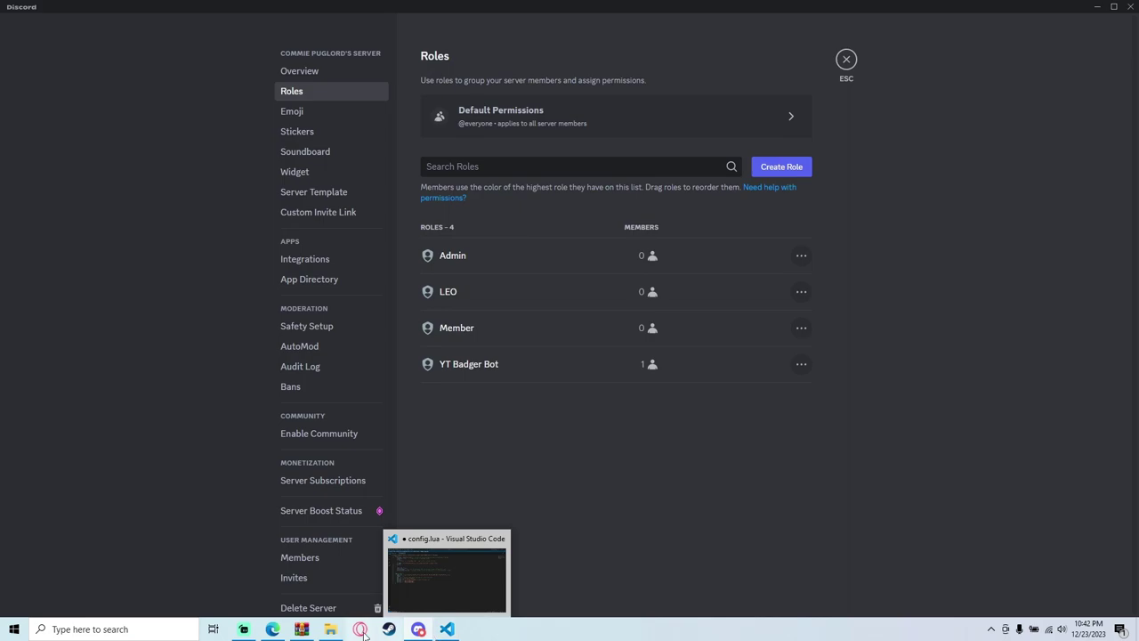
Step: Recheck the example RoleList in Badger Docs and complete the first key in config.lua as ['Owner'] followed by an equals sign
{"action": "left_click", "coordinate": [274, 628]}
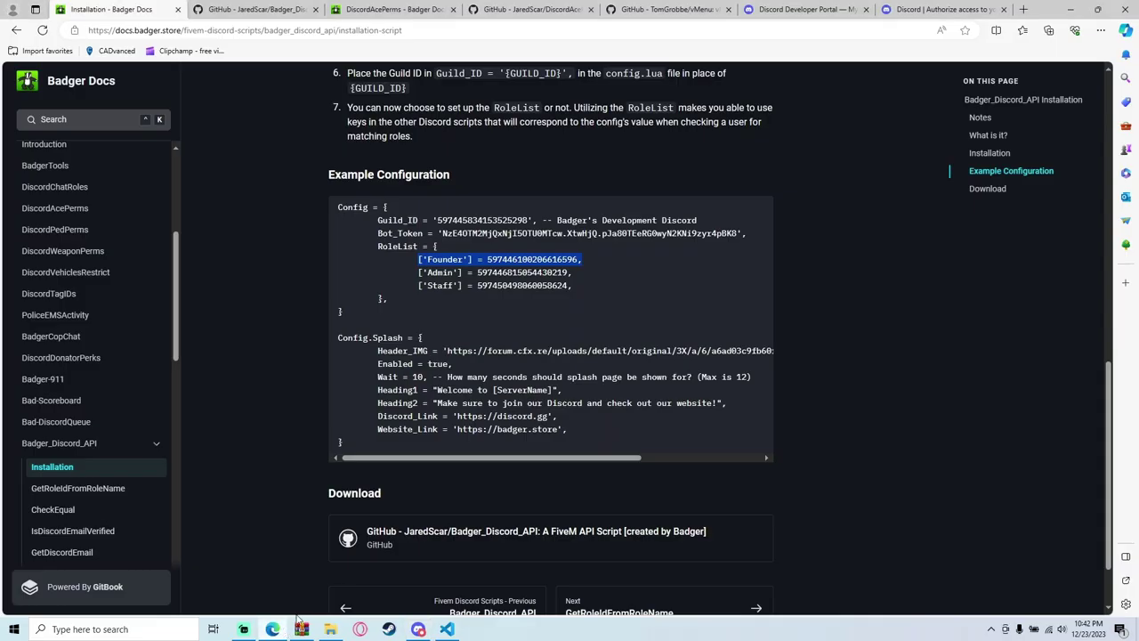
{"action": "left_click", "coordinate": [440, 269]}
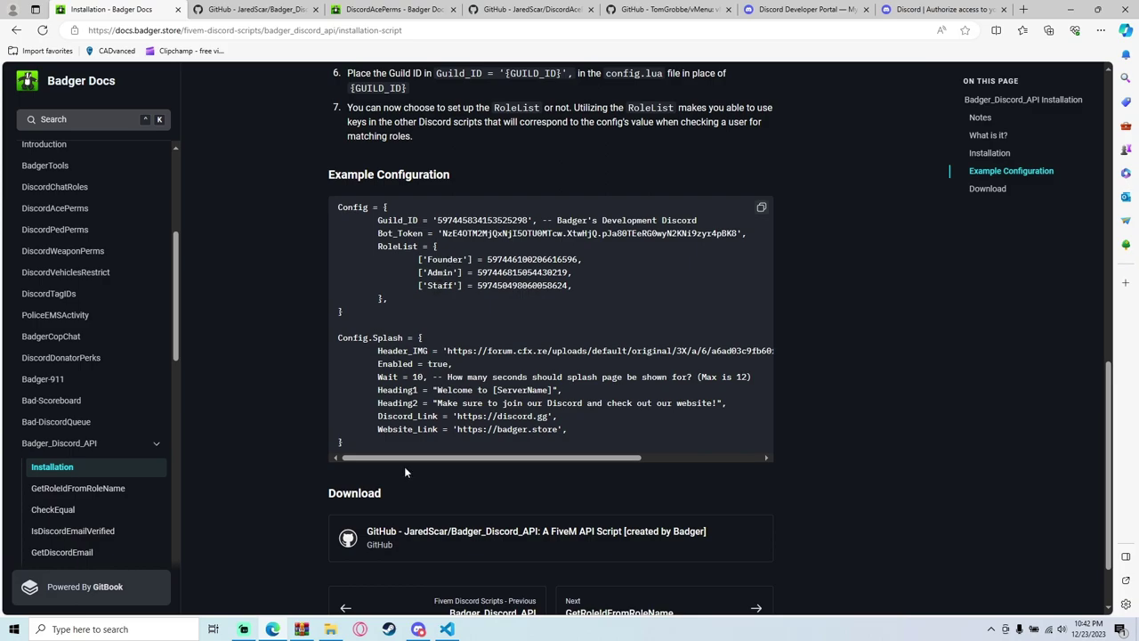
{"action": "key", "text": "alt+Tab"}
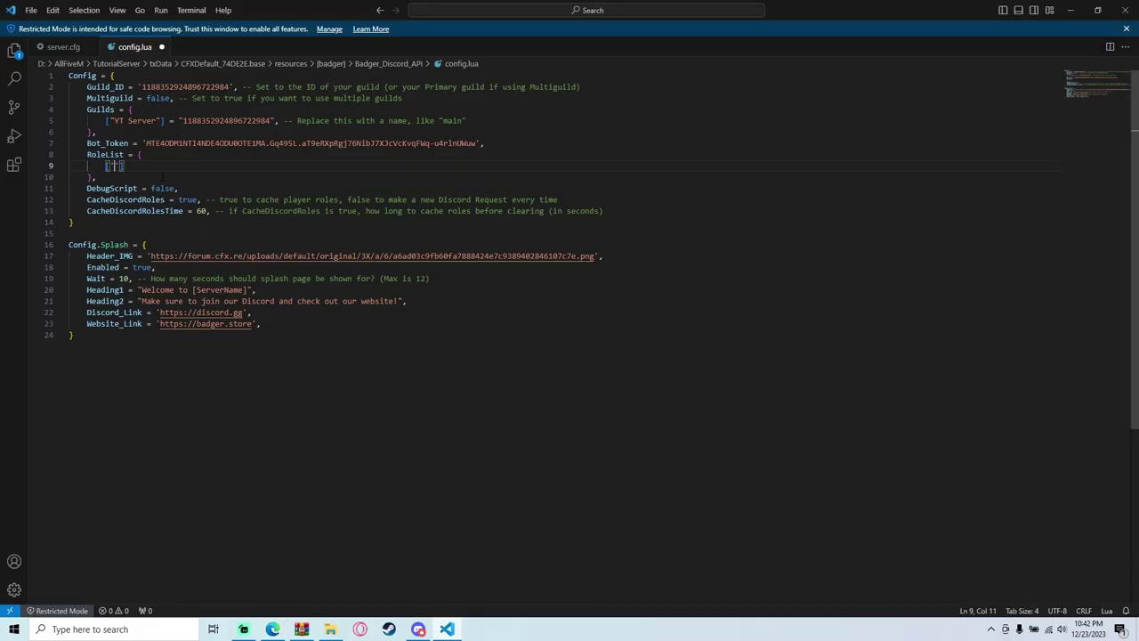
{"action": "type", "text": "Owner"}
{"action": "key", "text": "BackSpace"}
{"action": "left_click", "coordinate": [272, 629]}
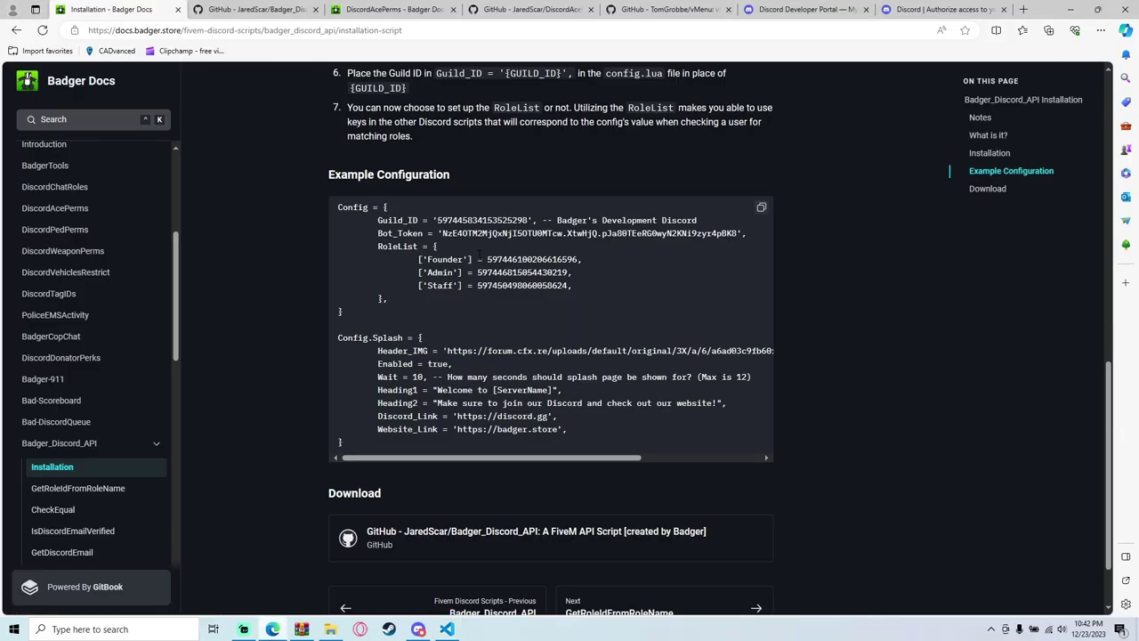
{"action": "left_click", "coordinate": [273, 629]}
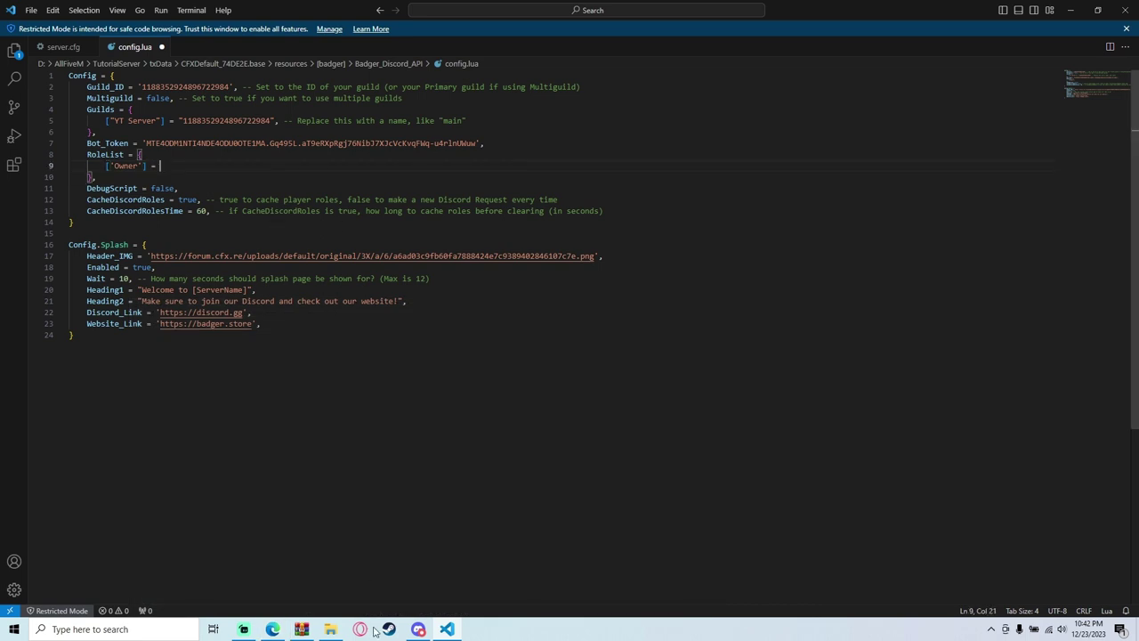
Step: Copy the Admin role's ID from Discord and paste it as the Owner value in RoleList, ending the entry with a comma
{"action": "left_click", "coordinate": [419, 629]}
{"action": "right_click", "coordinate": [493, 254]}
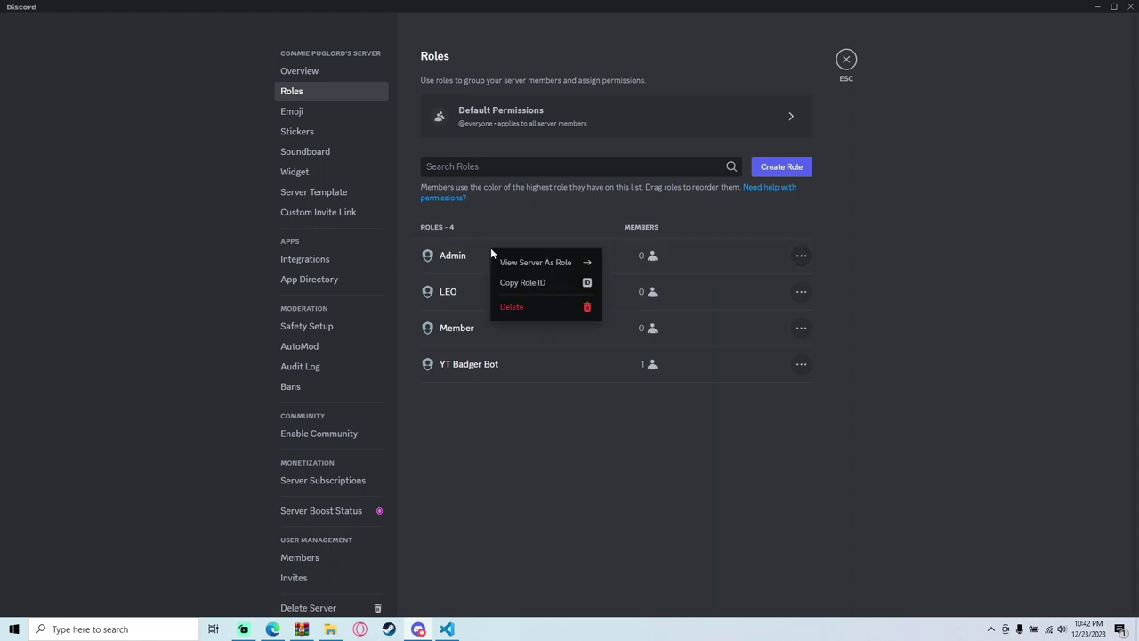
{"action": "left_click", "coordinate": [534, 283]}
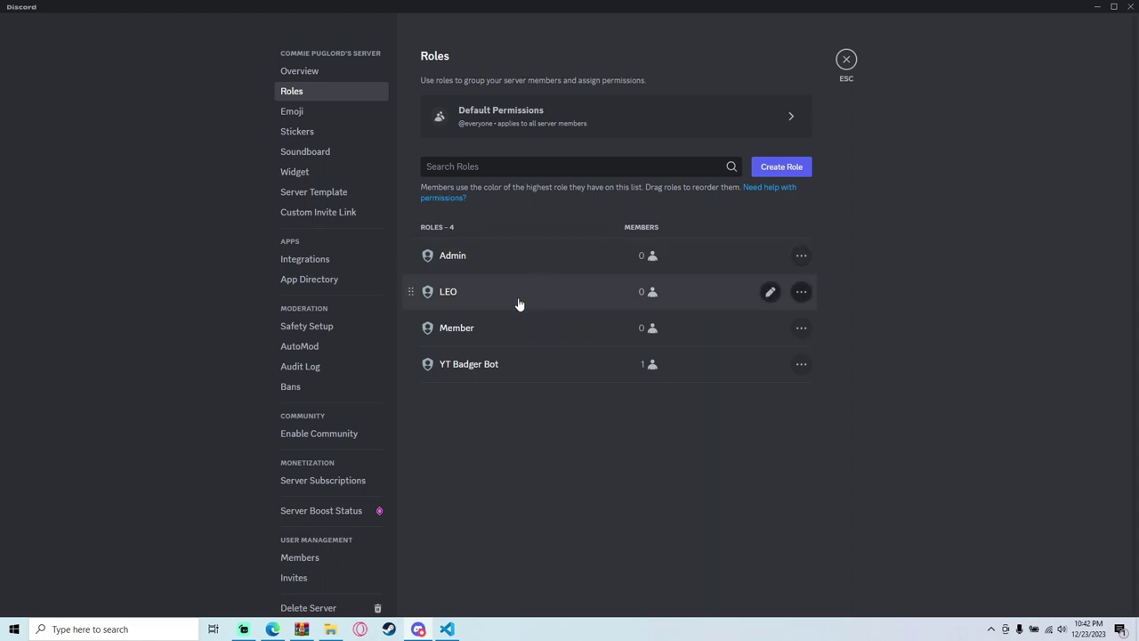
{"action": "left_click", "coordinate": [448, 629]}
{"action": "key", "text": "ctrl+v"}
{"action": "type", "text": ","}
{"action": "key", "text": "Return"}
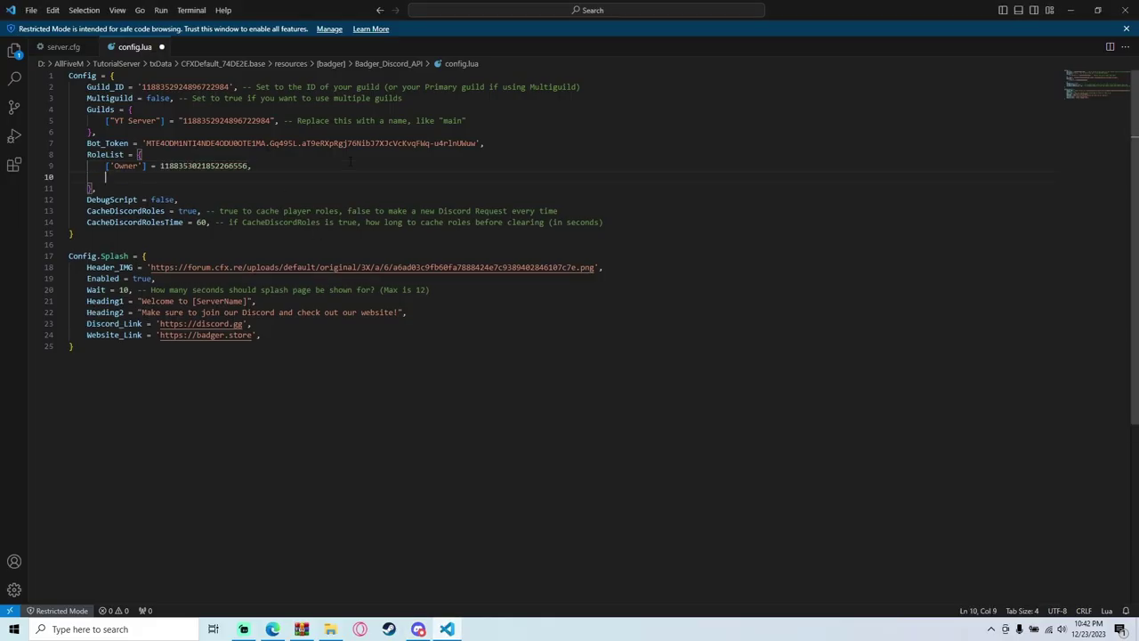
Step: Add a second RoleList key ['Staff'] followed by an equals sign on the new line
{"action": "type", "text": "['Staff'] ="}
{"action": "left_click", "coordinate": [274, 630]}
{"action": "left_click", "coordinate": [275, 630]}
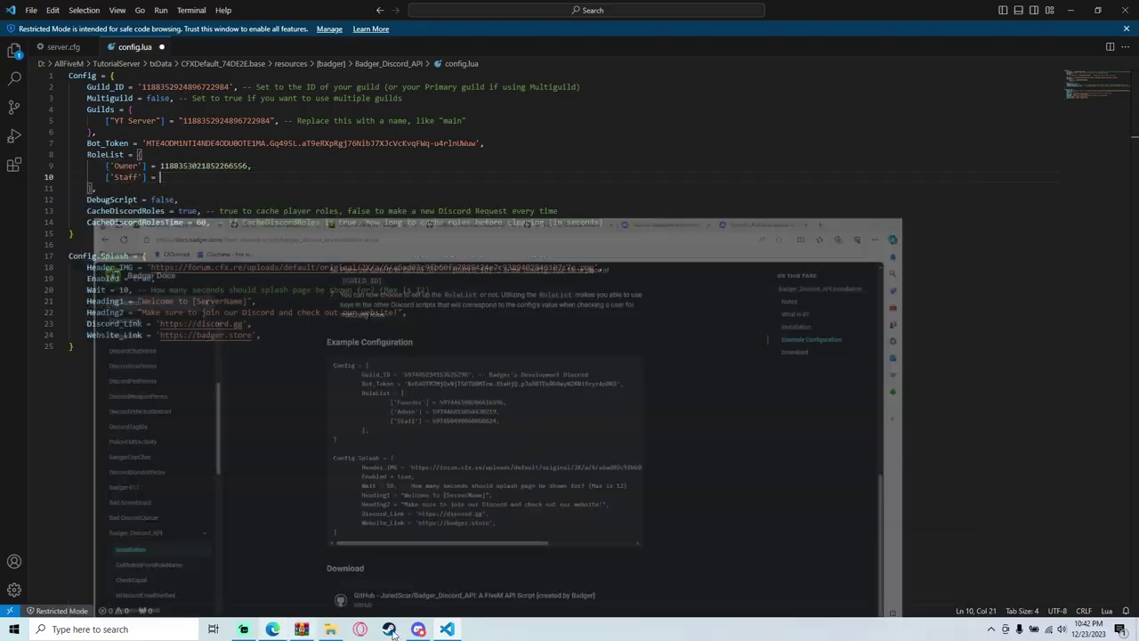
{"action": "left_click", "coordinate": [418, 629]}
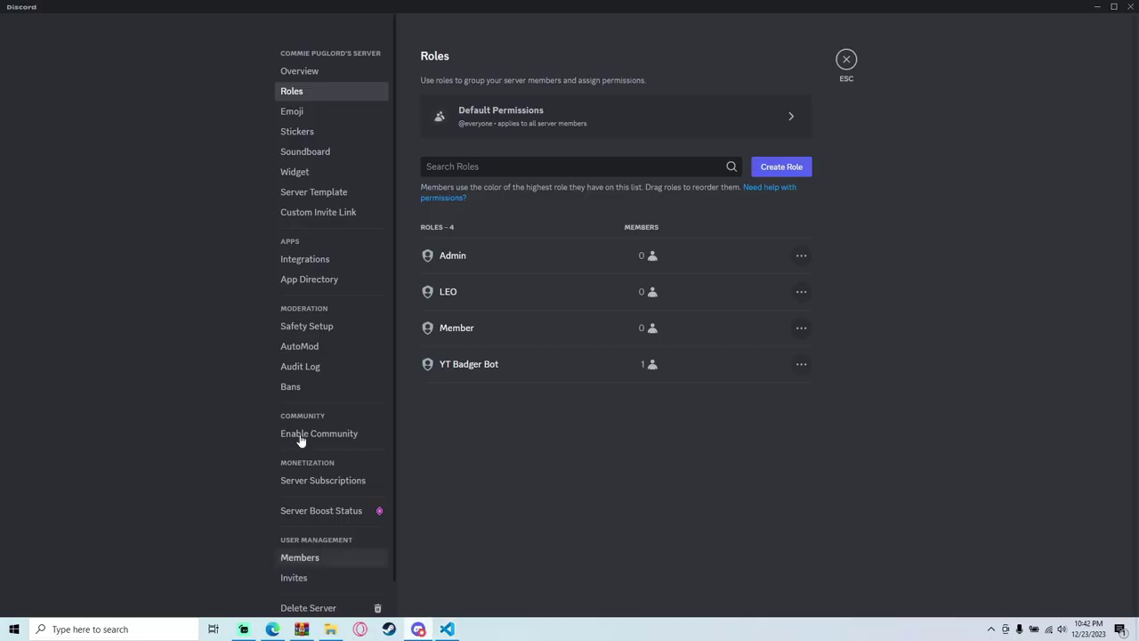
{"action": "right_click", "coordinate": [488, 327]}
{"action": "left_click", "coordinate": [532, 357]}
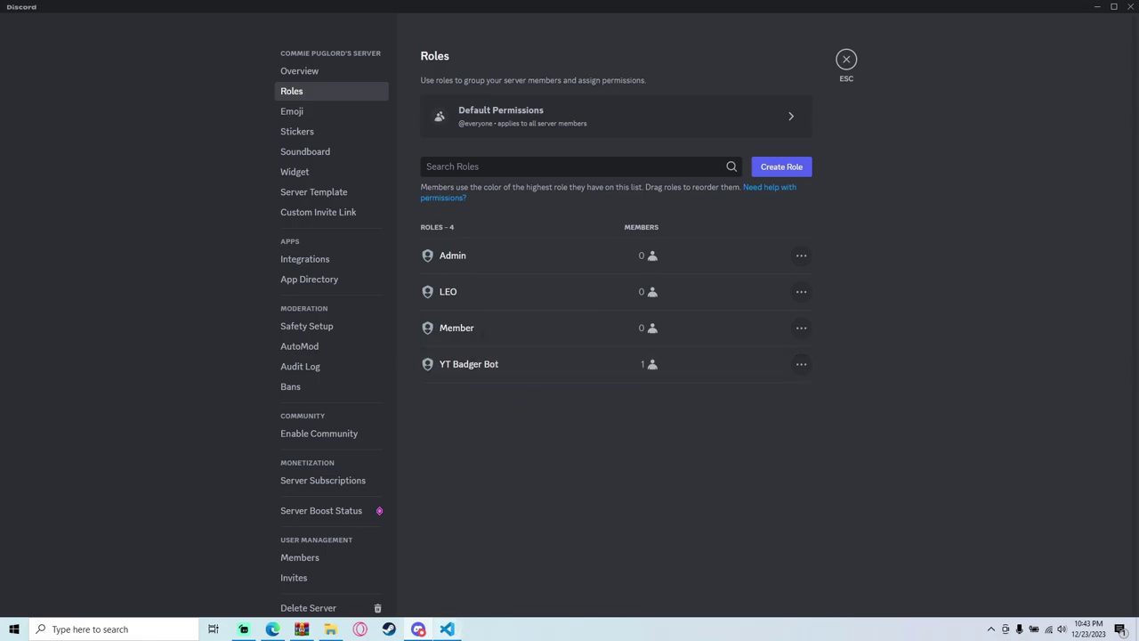
{"action": "key", "text": "alt+Tab"}
Step: Rename the Staff key in RoleList to LEO
{"action": "double_click", "coordinate": [124, 177]}
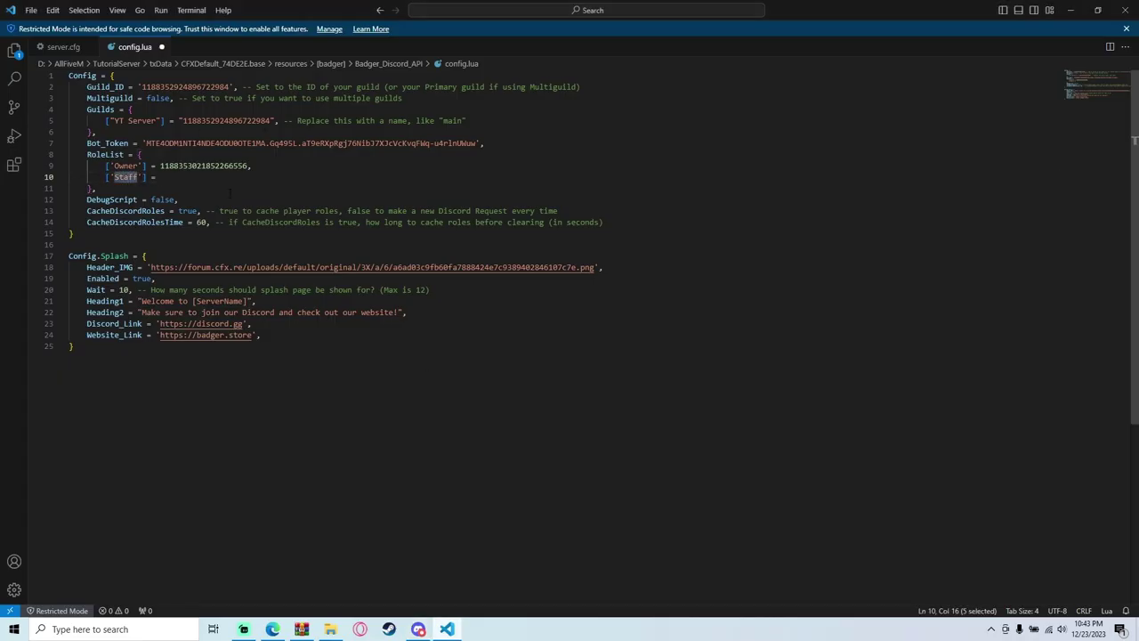
{"action": "type", "text": "LEO"}
{"action": "left_click", "coordinate": [302, 187]}
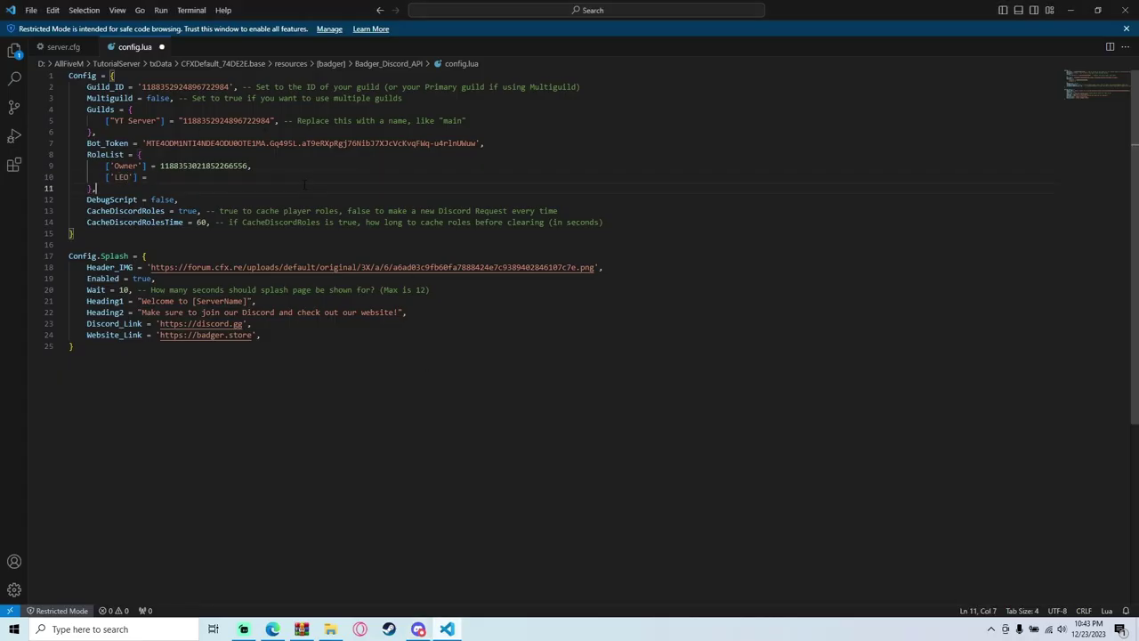
{"action": "left_click", "coordinate": [314, 173]}
Step: Copy the LEO role's ID from Discord and paste it as the LEO value, ending with a comma and a new line
{"action": "key", "text": "alt+Tab"}
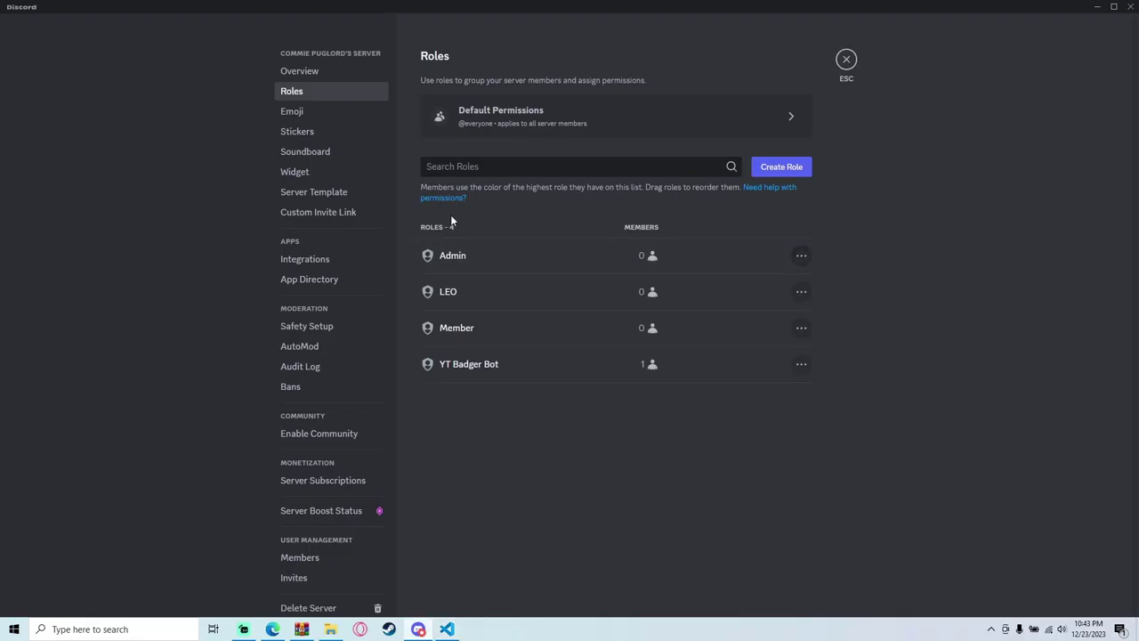
{"action": "right_click", "coordinate": [463, 291]}
{"action": "left_click", "coordinate": [499, 319]}
{"action": "left_click", "coordinate": [447, 629]}
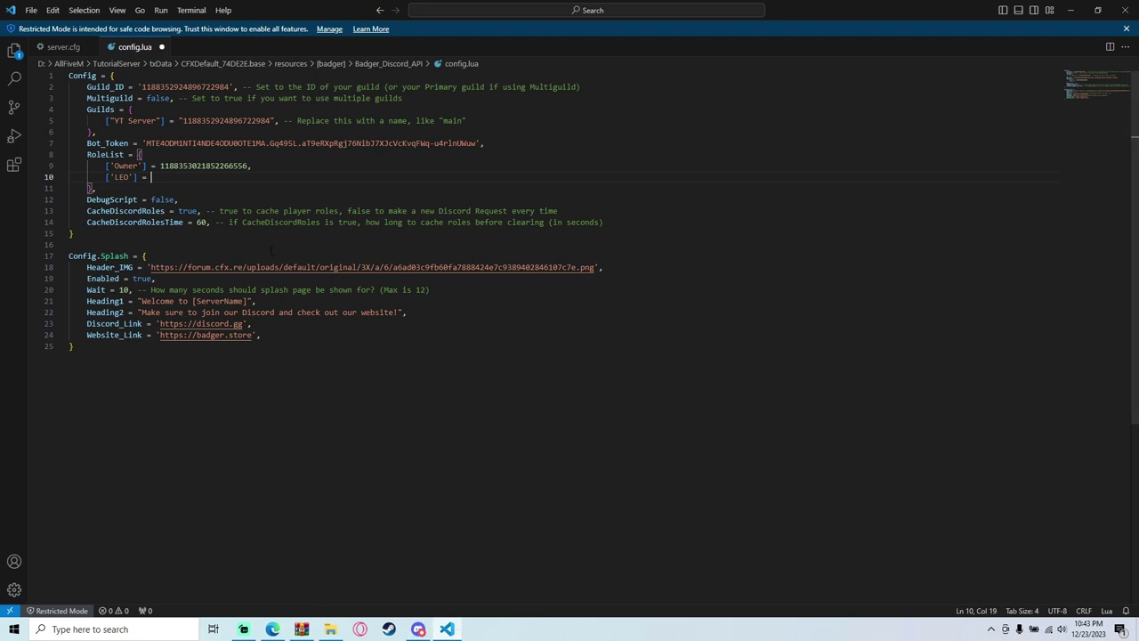
{"action": "key", "text": "ctrl+v"}
{"action": "type", "text": ","}
{"action": "key", "text": "Return"}
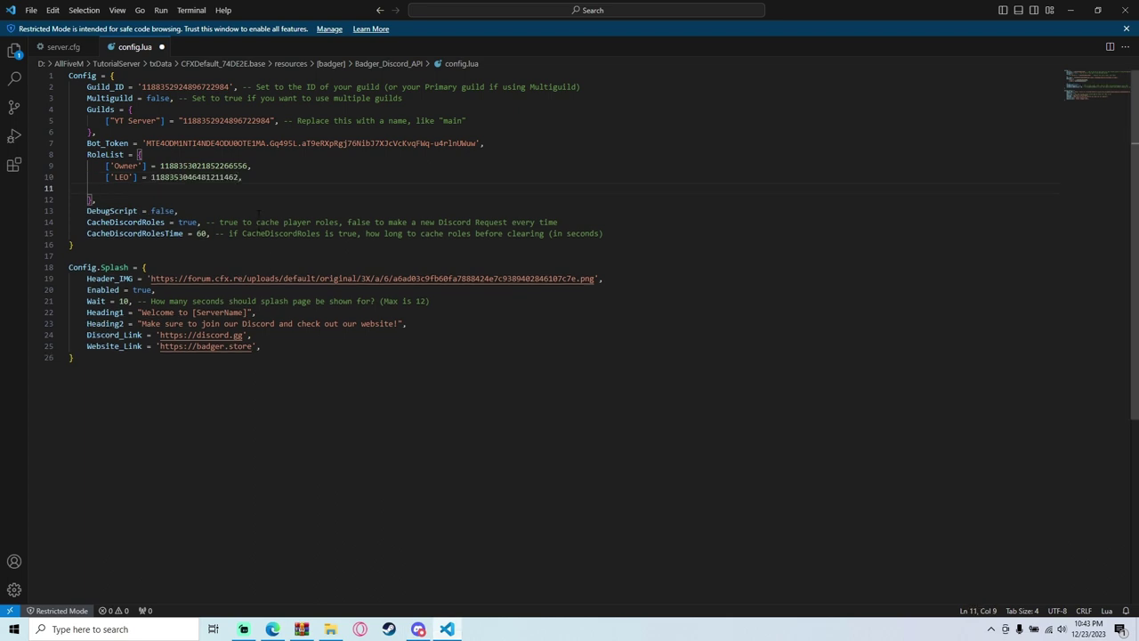
Step: Add a third RoleList key ['Member'] followed by an equals sign
{"action": "type", "text": "['Memebr'"}
{"action": "key", "text": "BackSpace"}
{"action": "key", "text": "BackSpace"}
{"action": "key", "text": "BackSpace"}
{"action": "type", "text": "ber"}
{"action": "key", "text": "End"}
Step: Copy the Member role's ID from Discord, paste it as the Member value with a trailing comma, and save config.lua
{"action": "left_click", "coordinate": [418, 630]}
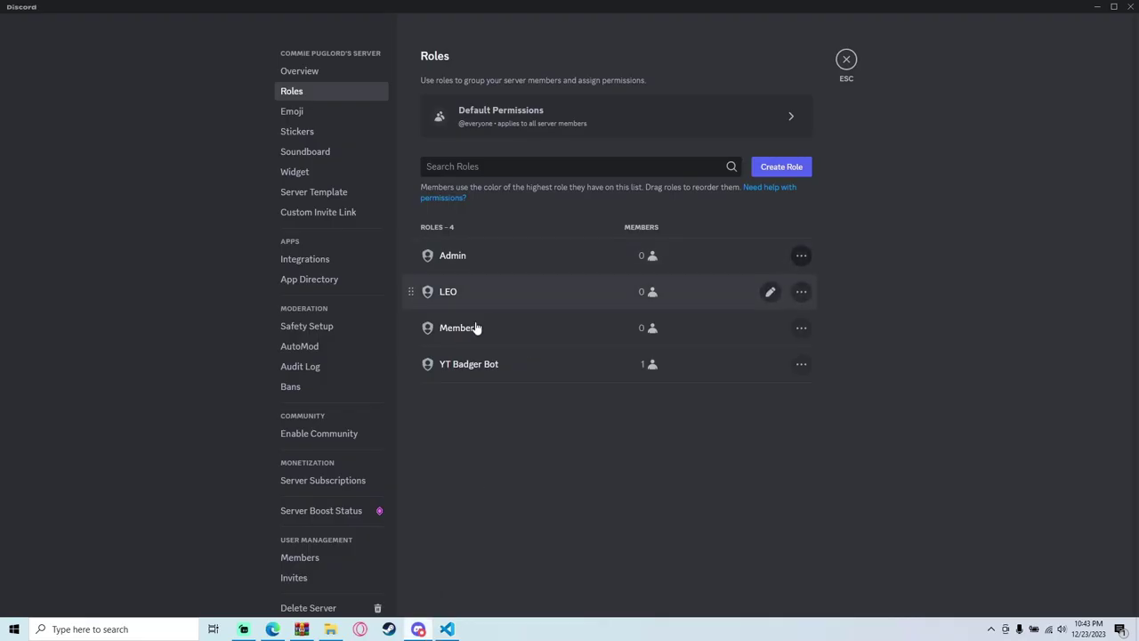
{"action": "right_click", "coordinate": [470, 328]}
{"action": "left_click", "coordinate": [524, 356]}
{"action": "left_click", "coordinate": [447, 629]}
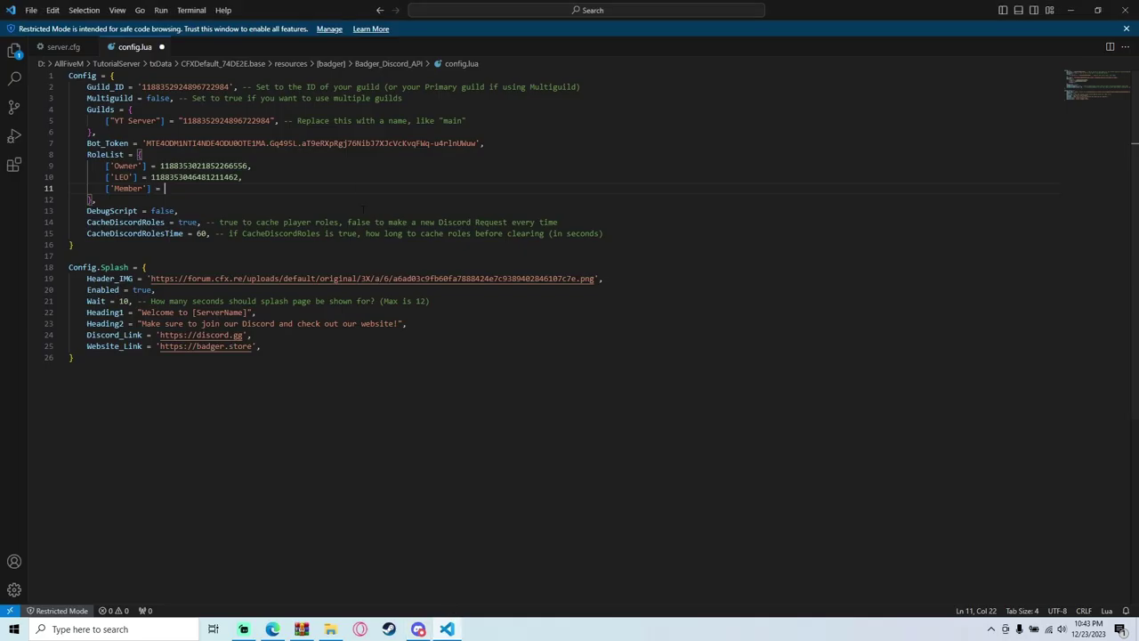
{"action": "key", "text": "ctrl+v"}
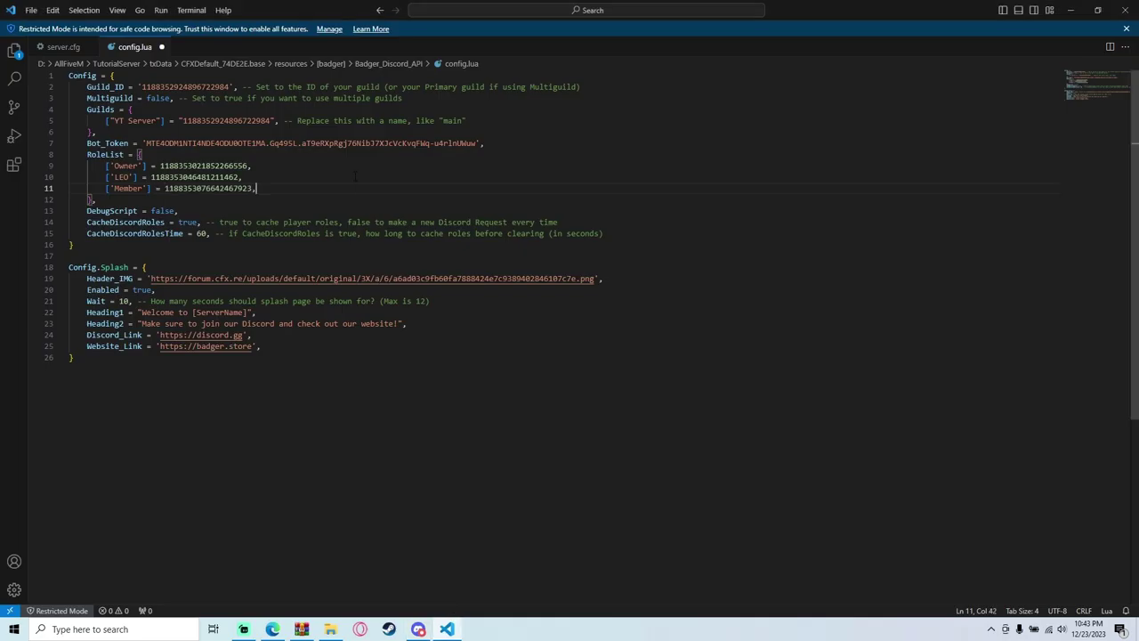
{"action": "key", "text": "ctrl+s"}
Step: Compare the finished RoleList with the docs example and review the DebugScript and Discord role caching settings in config.lua
{"action": "left_click", "coordinate": [271, 629]}
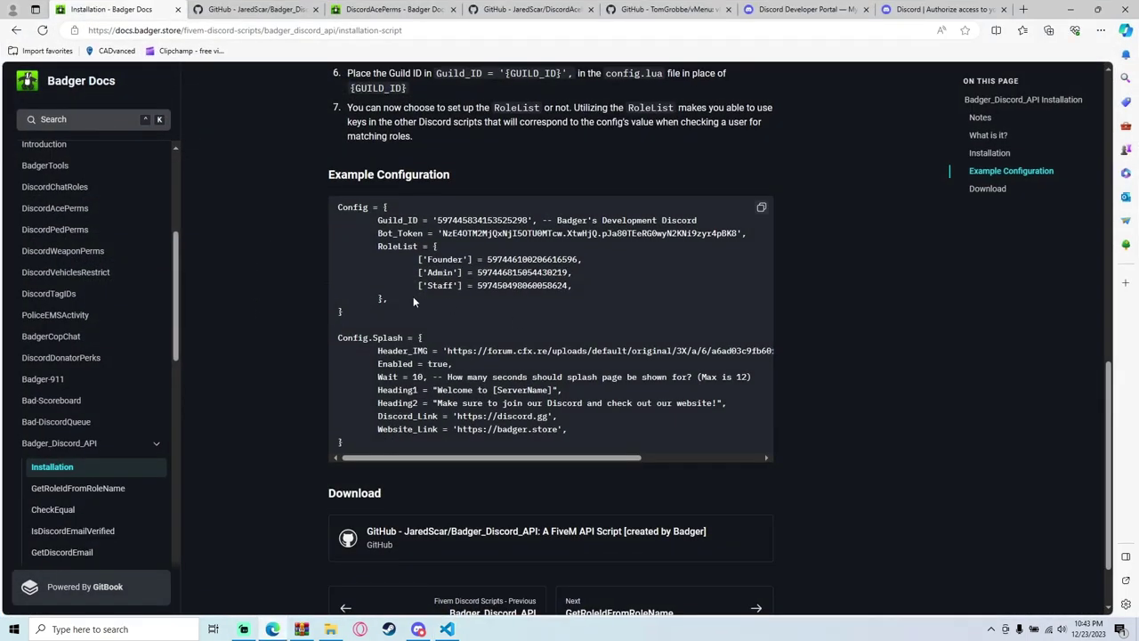
{"action": "left_click", "coordinate": [447, 629]}
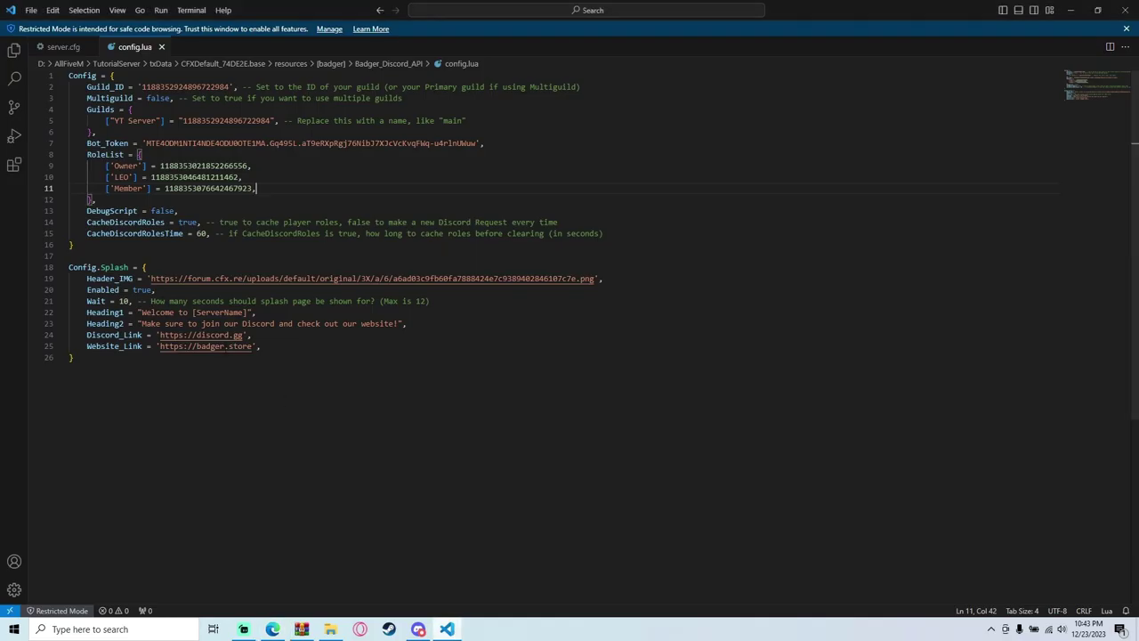
{"action": "left_click", "coordinate": [212, 208]}
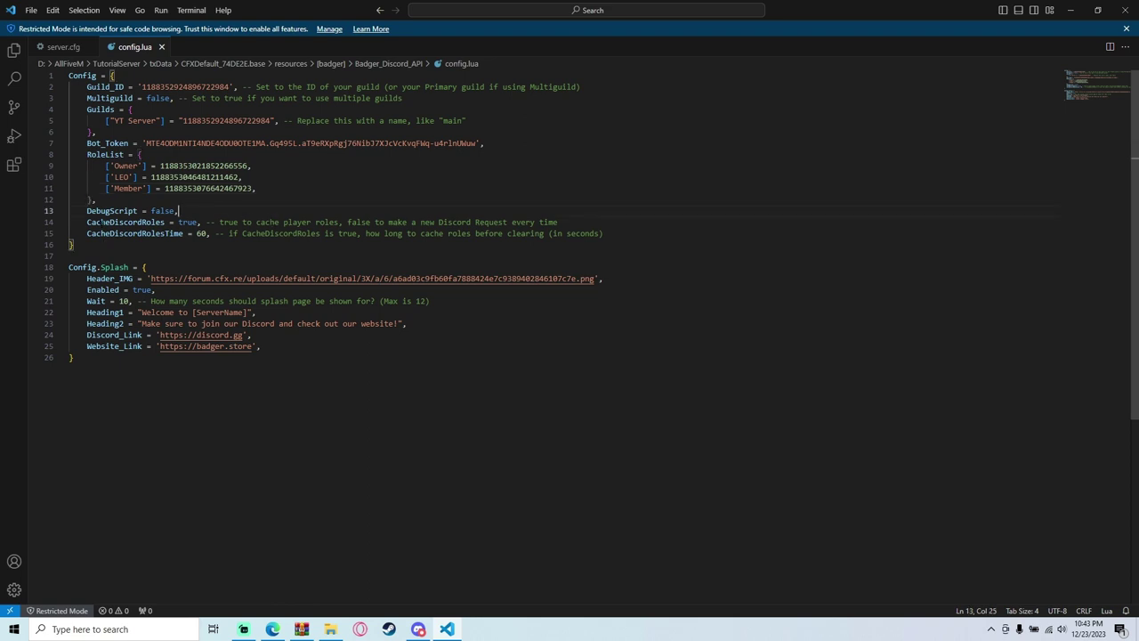
{"action": "left_click_drag", "start_coordinate": [75, 211], "coordinate": [623, 233]}
{"action": "left_click", "coordinate": [688, 234]}
{"action": "left_click", "coordinate": [439, 266]}
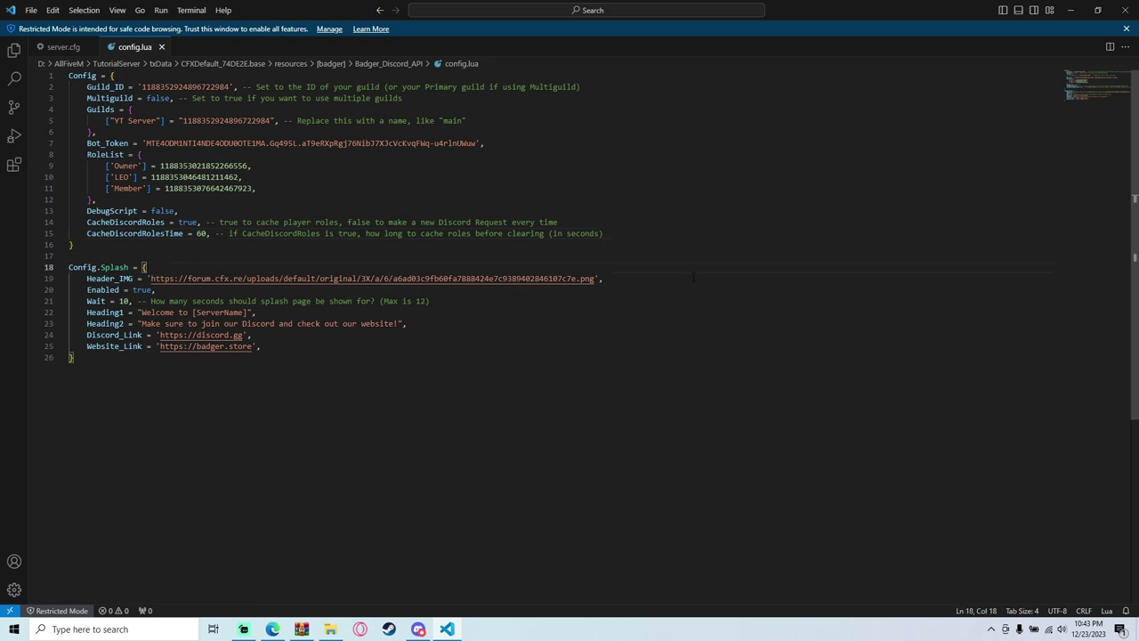
Step: Examine the Config.Splash section and select the image URL assigned to Header_IMG
{"action": "left_click_drag", "start_coordinate": [693, 277], "coordinate": [216, 288]}
{"action": "left_click", "coordinate": [124, 267]}
{"action": "left_click", "coordinate": [121, 279]}
{"action": "left_click", "coordinate": [603, 278]}
{"action": "left_click_drag", "start_coordinate": [594, 279], "coordinate": [150, 279]}
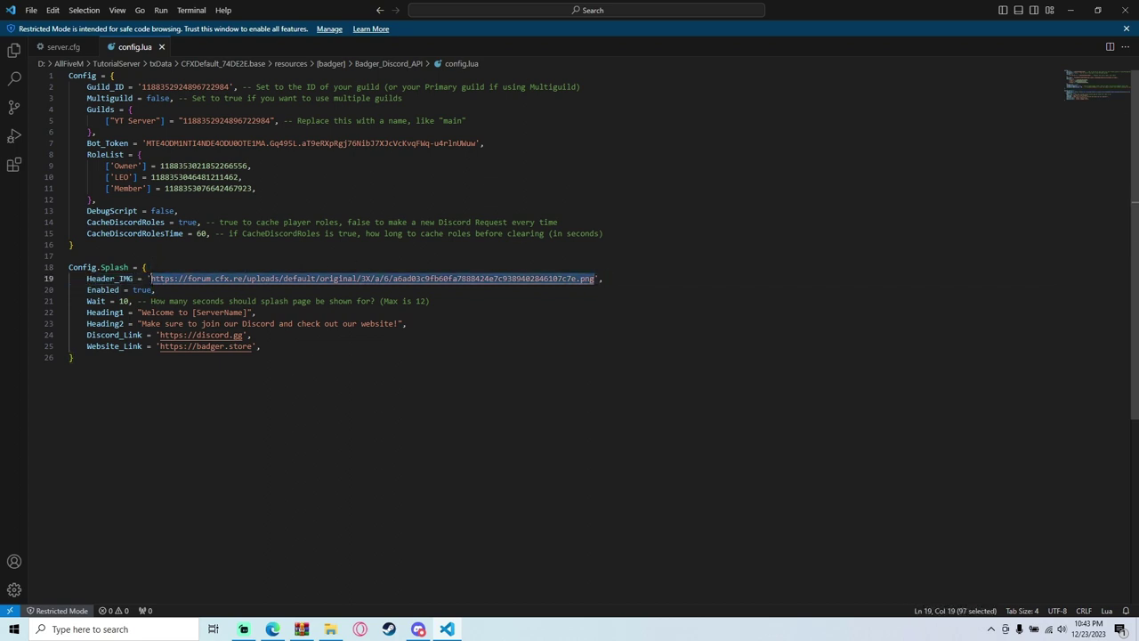
Step: Open the Header_IMG link in the browser to view the splash image, then close its tab and return to config.lua
{"action": "left_click", "coordinate": [200, 279], "text": "ctrl"}
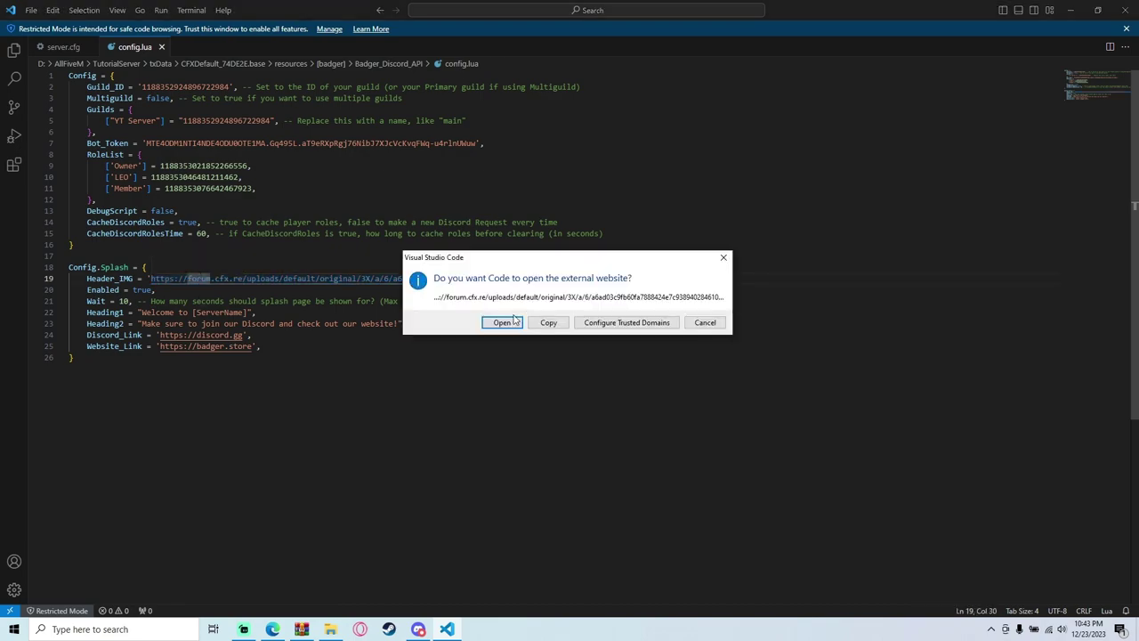
{"action": "left_click", "coordinate": [503, 322]}
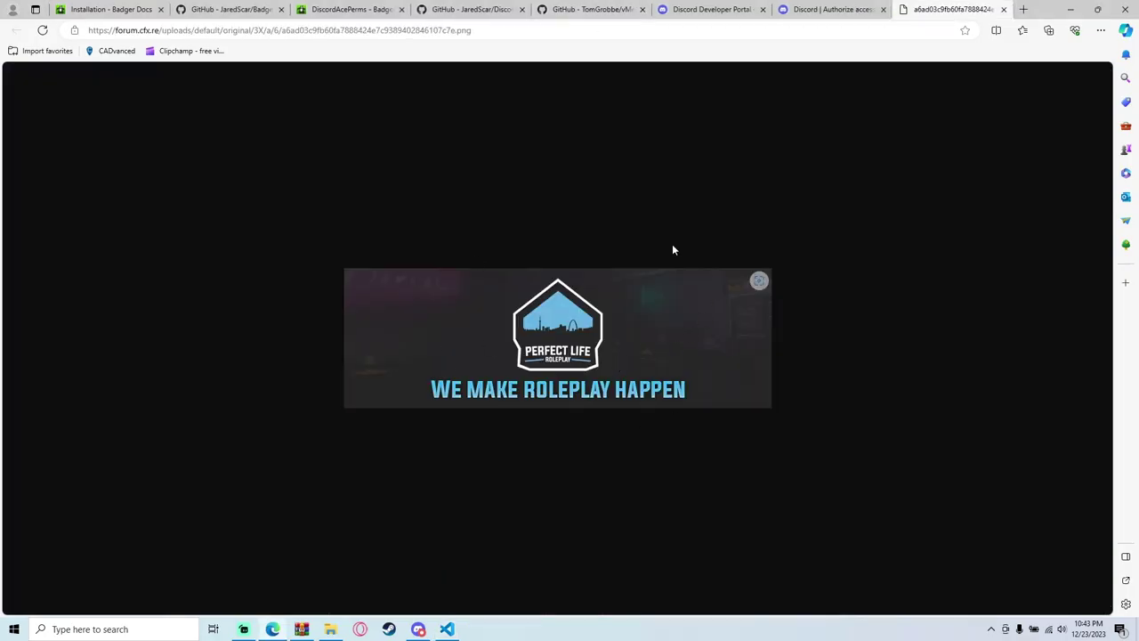
{"action": "left_click", "coordinate": [1003, 9]}
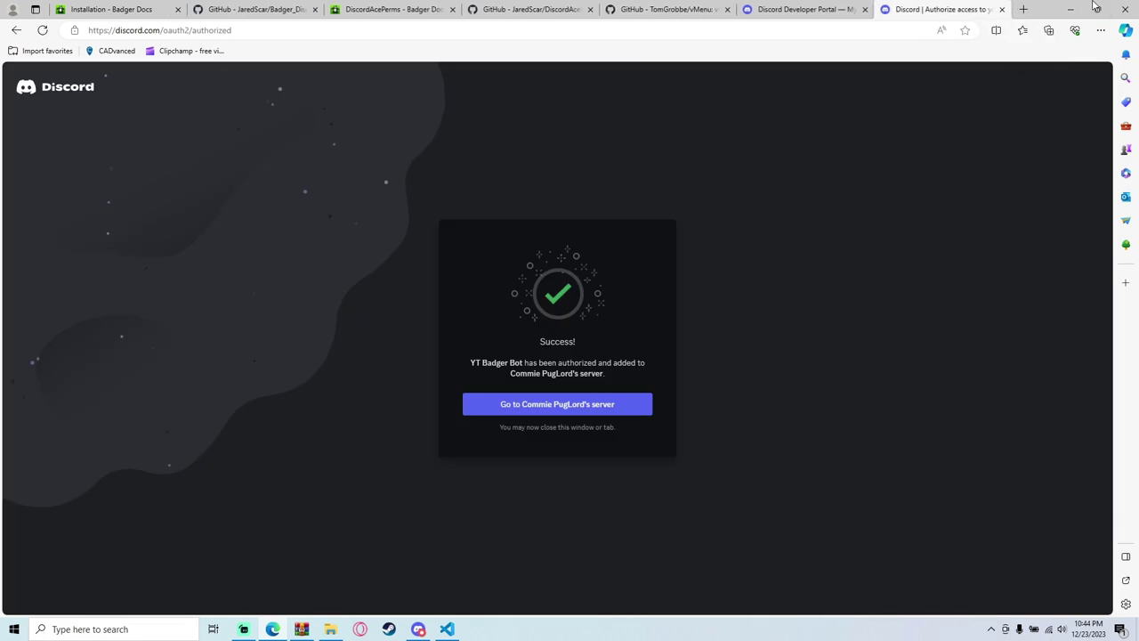
{"action": "left_click", "coordinate": [1070, 9]}
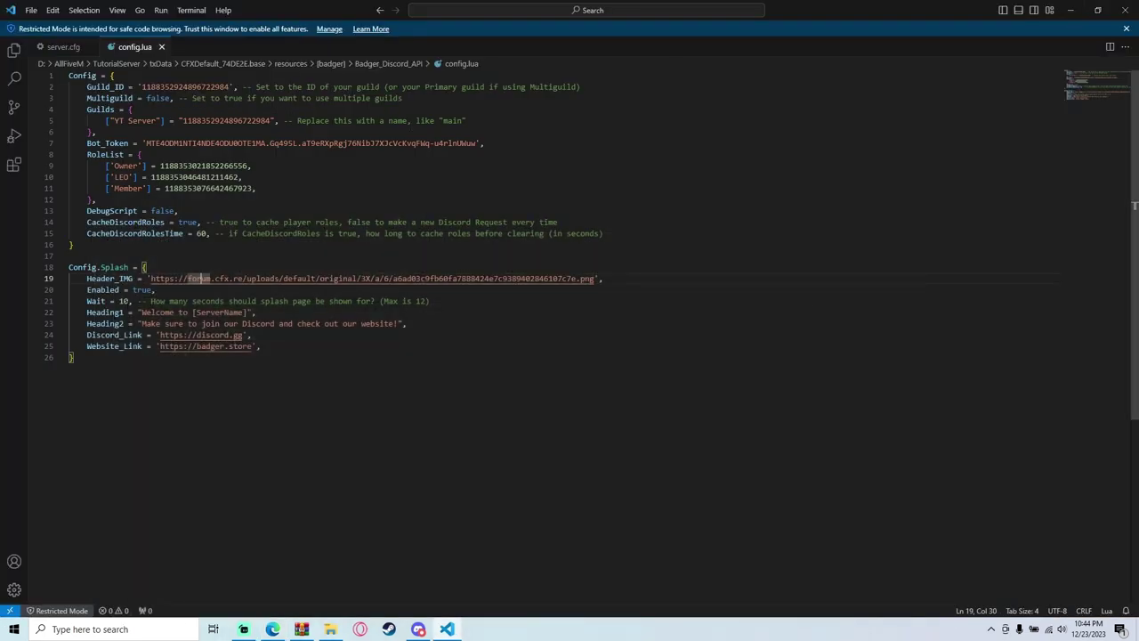
Step: Set the splash page's Wait value to 5 seconds in Config.Splash
{"action": "left_click", "coordinate": [129, 301]}
{"action": "left_click_drag", "start_coordinate": [441, 301], "coordinate": [133, 301]}
{"action": "left_click", "coordinate": [133, 301]}
{"action": "key", "text": "Left"}
{"action": "key", "text": "shift+Left"}
{"action": "key", "text": "shift+Left"}
{"action": "type", "text": "5"}
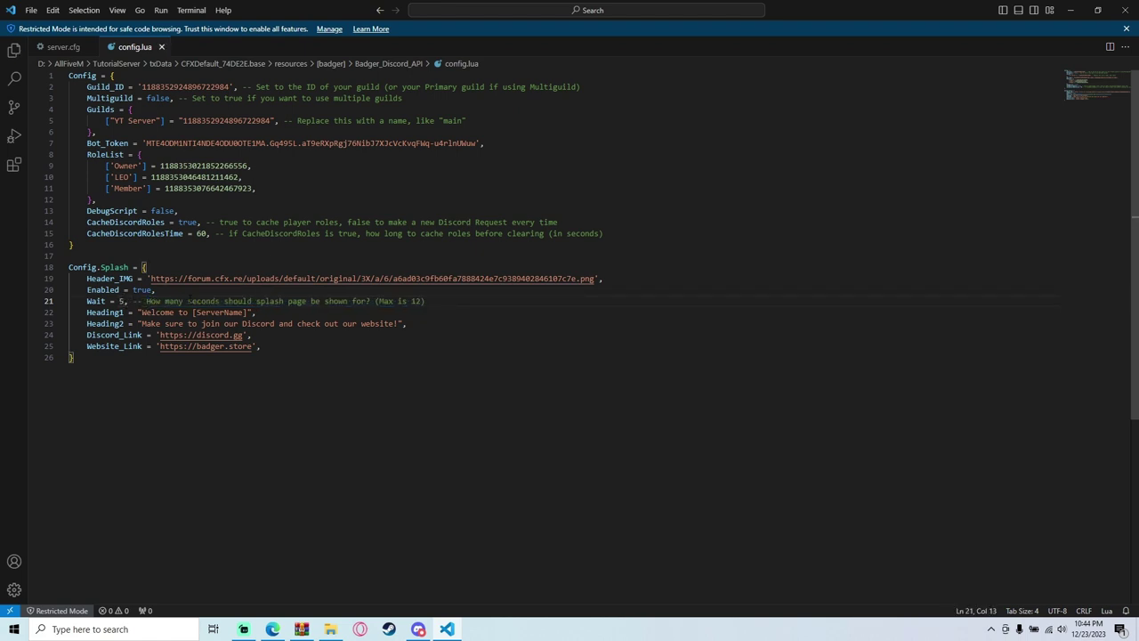
Step: Replace the [ServerName] placeholder in Heading1 so the text reads "Welcome to Puggo's Server"
{"action": "left_click", "coordinate": [243, 312]}
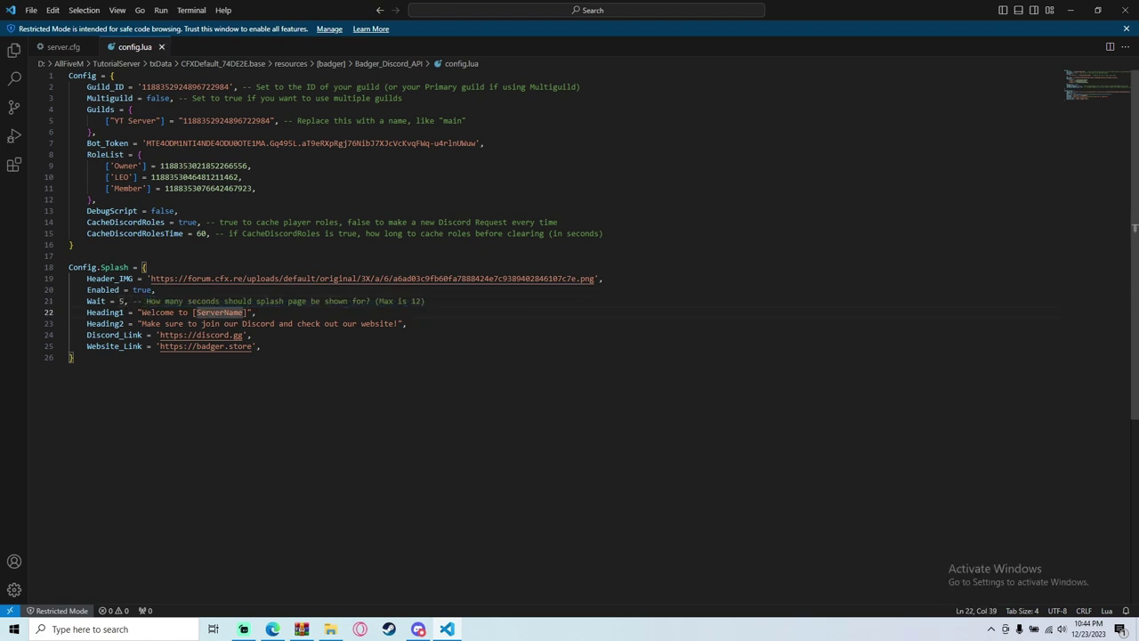
{"action": "key", "text": "Right"}
{"action": "key", "text": "Right"}
{"action": "key", "text": "BackSpace"}
{"action": "key", "text": "BackSpace"}
{"action": "key", "text": "BackSpace"}
{"action": "key", "text": "BackSpace"}
{"action": "key", "text": "BackSpace"}
{"action": "key", "text": "BackSpace"}
{"action": "key", "text": "BackSpace"}
{"action": "key", "text": "BackSpace"}
{"action": "key", "text": "BackSpace"}
{"action": "key", "text": "BackSpace"}
{"action": "key", "text": "BackSpace"}
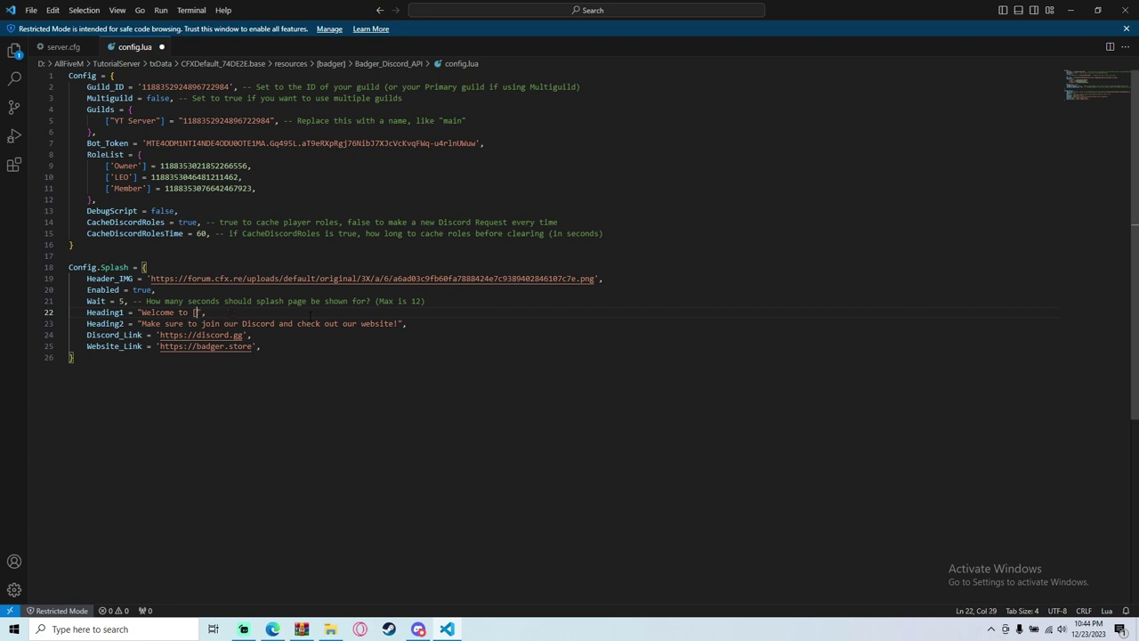
{"action": "key", "text": "BackSpace"}
{"action": "type", "text": "Puggod"}
{"action": "key", "text": "BackSpace"}
{"action": "key", "text": "BackSpace"}
{"action": "key", "text": "BackSpace"}
{"action": "key", "text": "BackSpace"}
{"action": "key", "text": "BackSpace"}
{"action": "key", "text": "BackSpace"}
{"action": "type", "text": "o's Serve"}
{"action": "type", "text": "rr"}
{"action": "key", "text": "BackSpace"}
Step: Replace the Heading2 text with "bla bla bla", save config.lua, and check the Discord_Link and Website_Link lines
{"action": "left_click", "coordinate": [401, 323]}
{"action": "left_click_drag", "start_coordinate": [140, 323], "coordinate": [398, 323]}
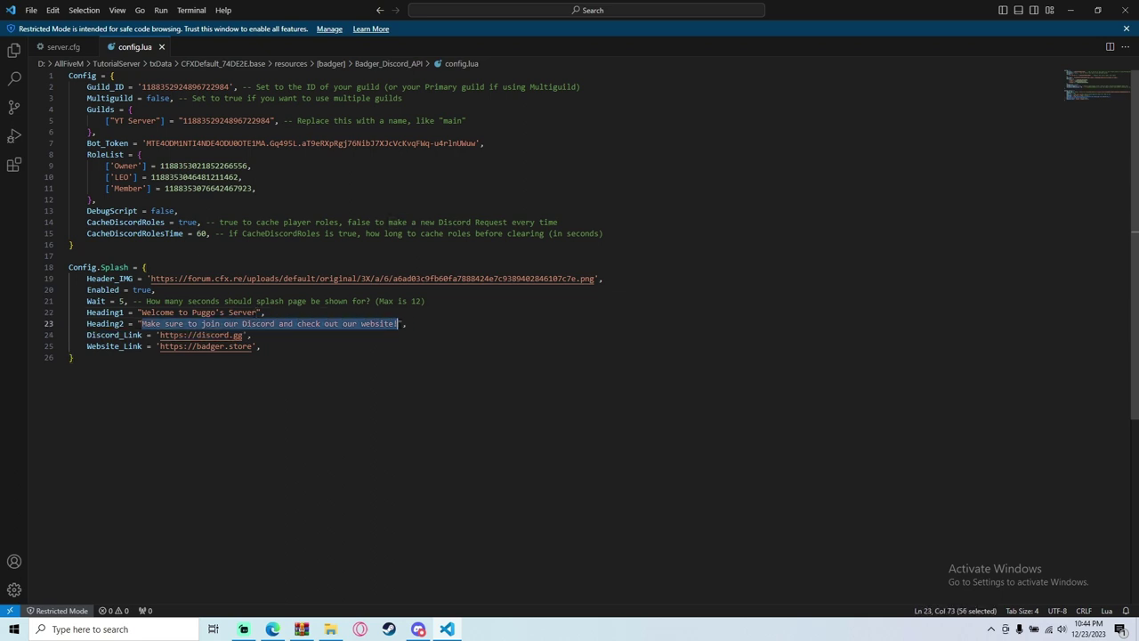
{"action": "key", "text": "BackSpace"}
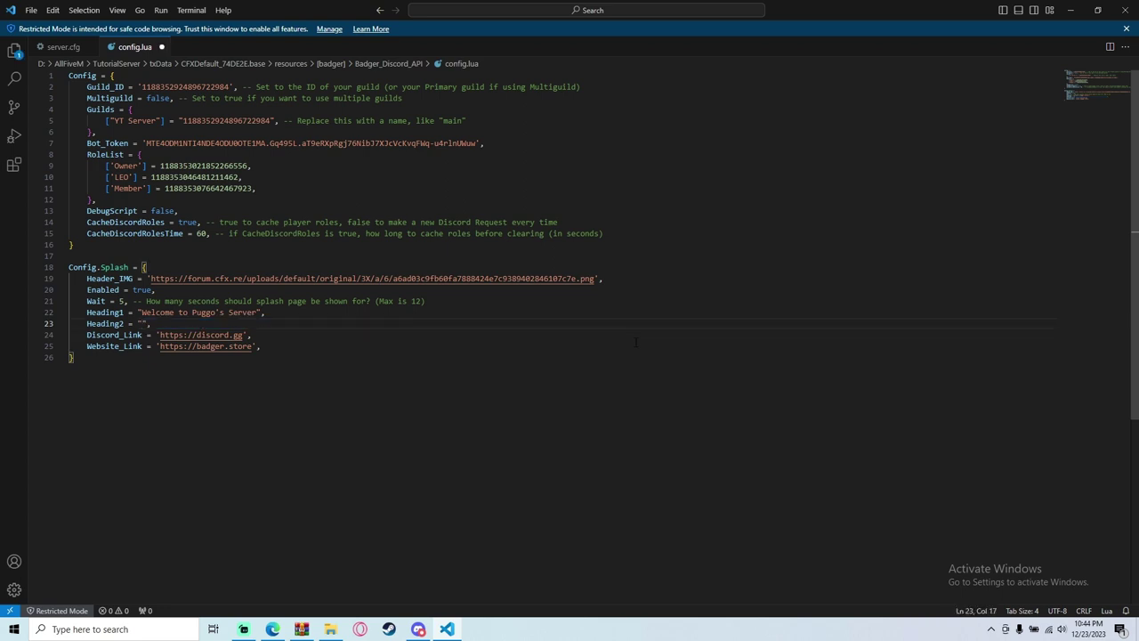
{"action": "type", "text": "bla ba"}
{"action": "type", "text": "a bla"}
{"action": "key", "text": "ctrl+s"}
{"action": "left_click", "coordinate": [242, 335]}
{"action": "left_click", "coordinate": [220, 347]}
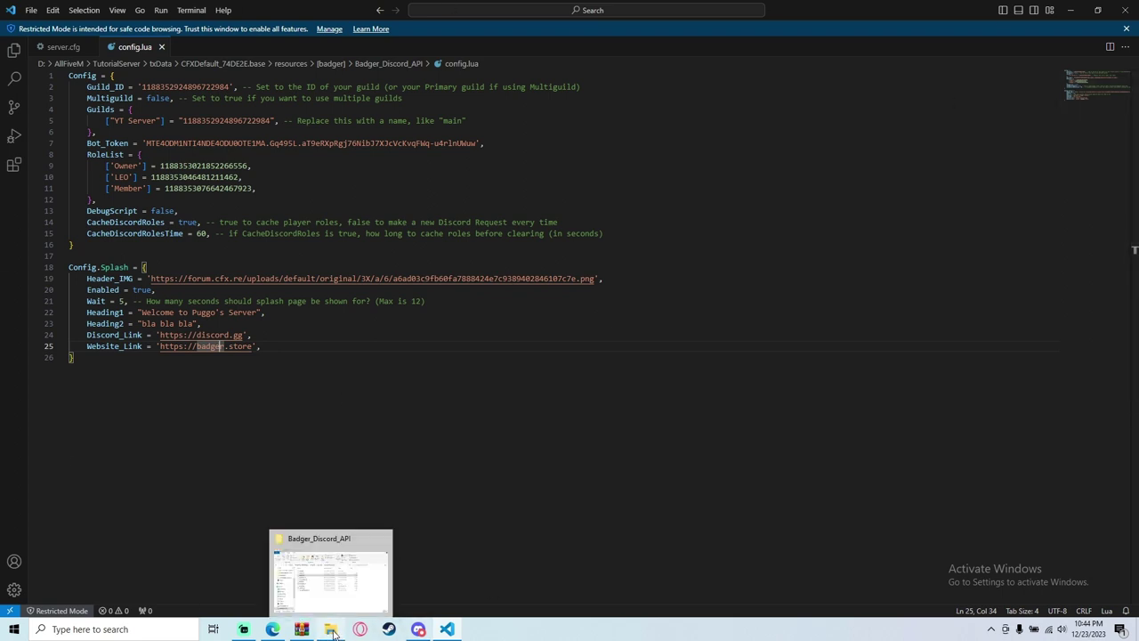
Step: Open config.lua from the DiscordAcePerms resource folder, place it beside the Badger_Discord_API config, and look over its roleList
{"action": "left_click", "coordinate": [329, 581]}
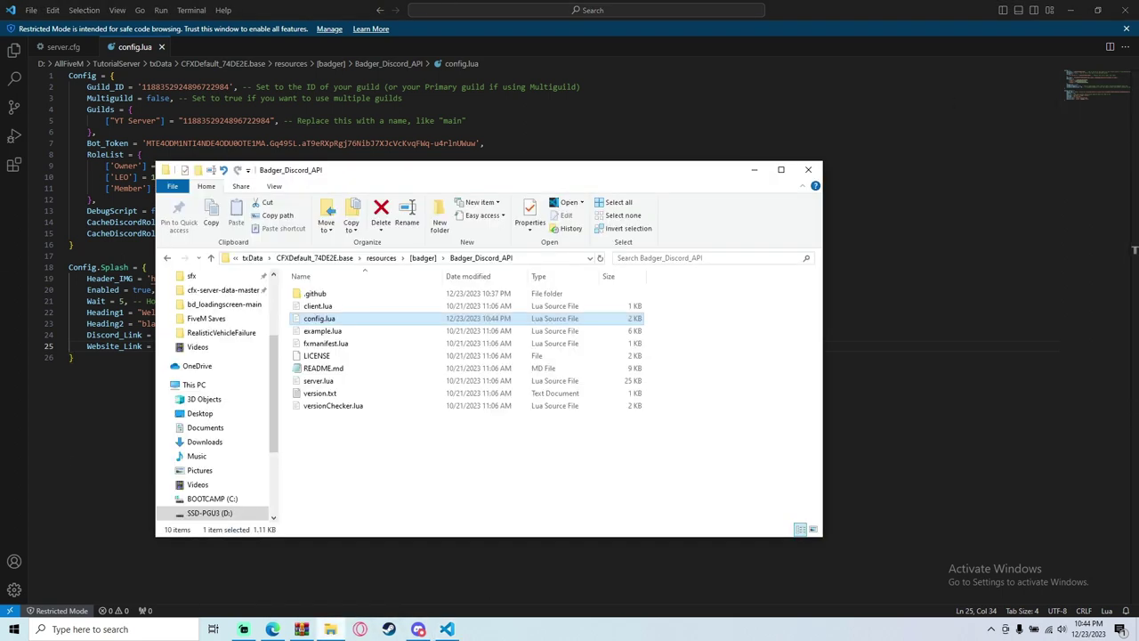
{"action": "left_click", "coordinate": [424, 258]}
{"action": "double_click", "coordinate": [388, 307]}
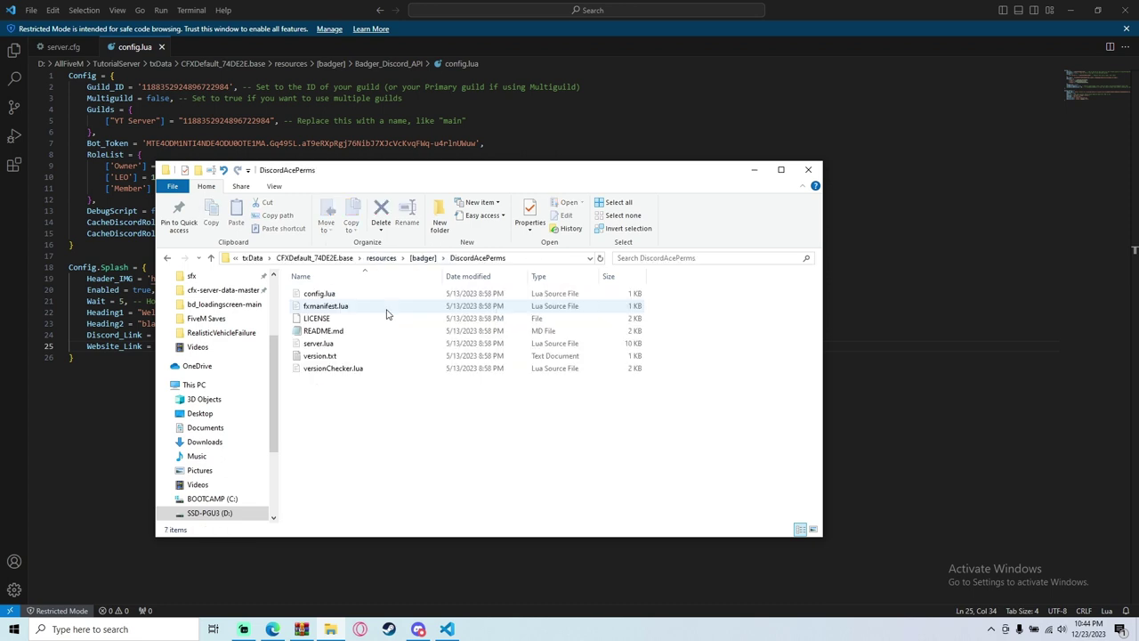
{"action": "double_click", "coordinate": [321, 295]}
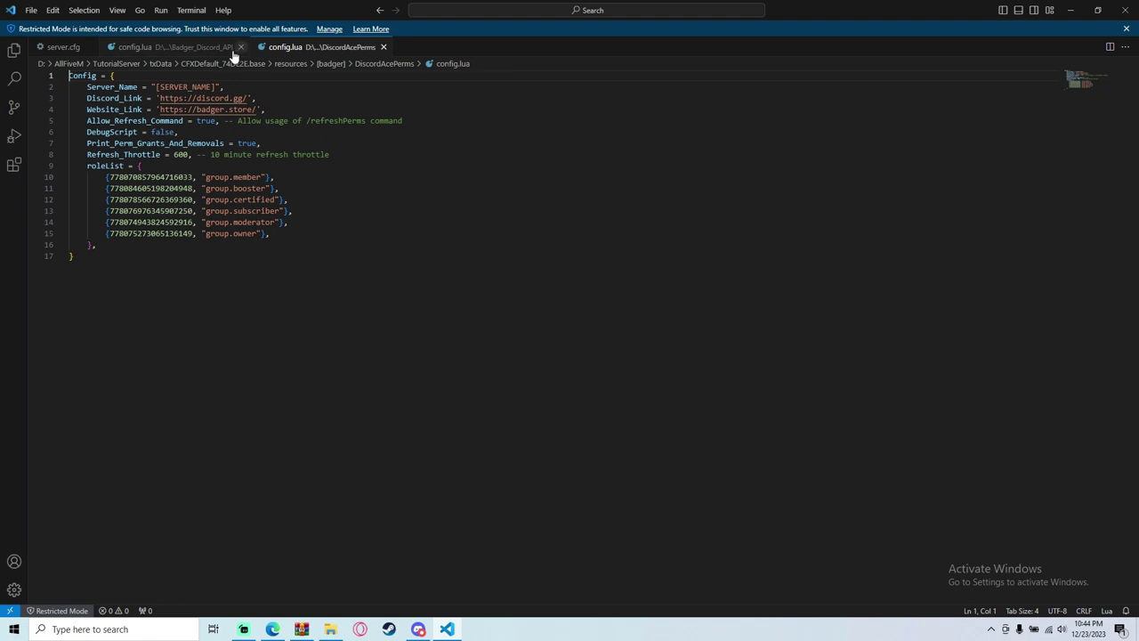
{"action": "left_click_drag", "start_coordinate": [287, 46], "coordinate": [921, 96]}
{"action": "mouse_move", "coordinate": [447, 630]}
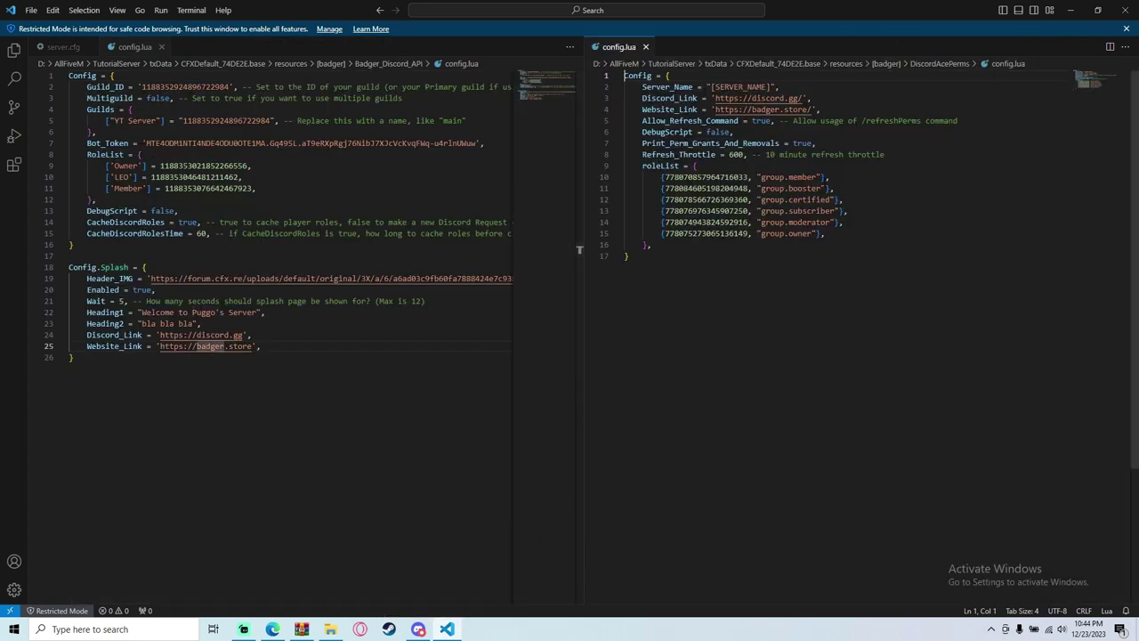
{"action": "left_click", "coordinate": [815, 211]}
{"action": "left_click_drag", "start_coordinate": [766, 199], "coordinate": [673, 177]}
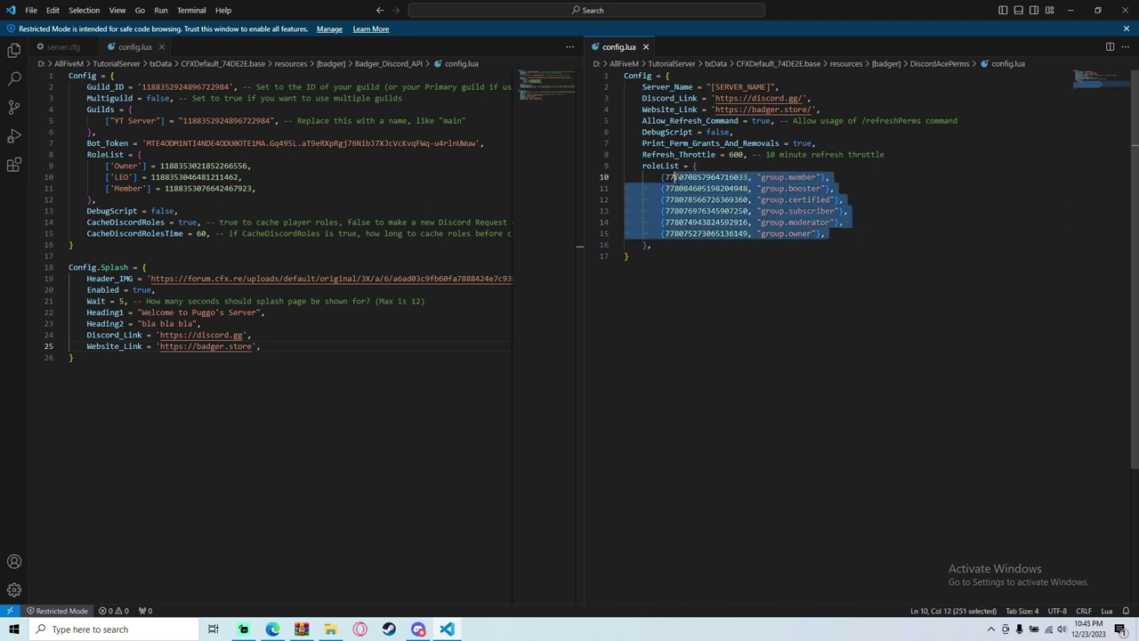
{"action": "left_click", "coordinate": [674, 177]}
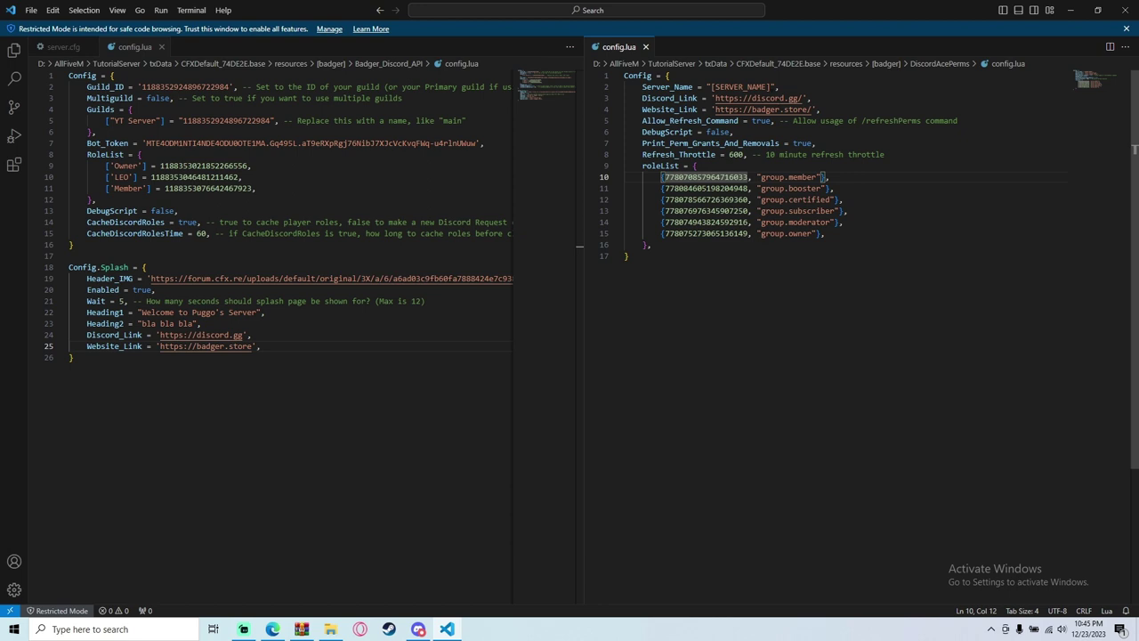
Step: Set Server_Name to "YT Server" in the DiscordAcePerms config.lua and save the file
{"action": "left_click", "coordinate": [770, 86]}
{"action": "key", "text": "BackSpace"}
{"action": "key", "text": "BackSpace"}
{"action": "key", "text": "BackSpace"}
{"action": "key", "text": "BackSpace"}
{"action": "key", "text": "BackSpace"}
{"action": "key", "text": "BackSpace"}
{"action": "key", "text": "BackSpace"}
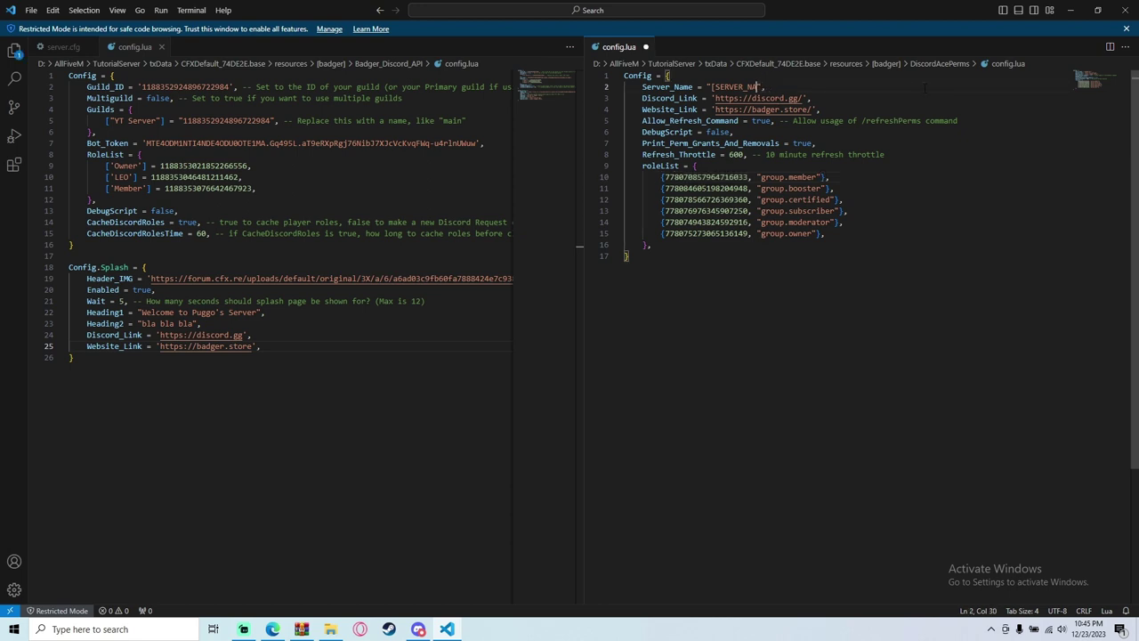
{"action": "key", "text": "BackSpace"}
{"action": "key", "text": "BackSpace"}
{"action": "key", "text": "BackSpace"}
{"action": "key", "text": "Down"}
{"action": "left_click", "coordinate": [745, 108]}
{"action": "key", "text": "ctrl+s"}
Step: Review the Allow_Refresh_Command, DebugScript, Print_Perm_Grants_And_Removals and Refresh_Throttle settings in the DiscordAcePerms config
{"action": "left_click_drag", "start_coordinate": [956, 122], "coordinate": [861, 123]}
{"action": "left_click_drag", "start_coordinate": [861, 121], "coordinate": [959, 121]}
{"action": "left_click", "coordinate": [957, 121]}
{"action": "left_click_drag", "start_coordinate": [748, 154], "coordinate": [789, 154]}
{"action": "left_click", "coordinate": [701, 143]}
{"action": "left_click", "coordinate": [788, 154]}
{"action": "double_click", "coordinate": [736, 153]}
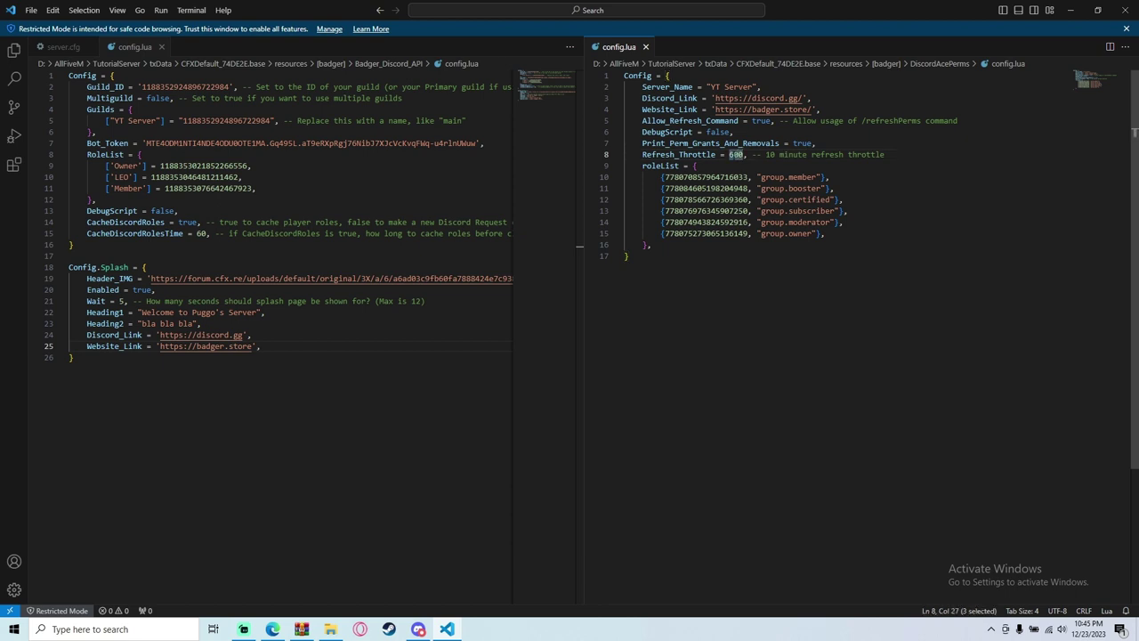
{"action": "left_click", "coordinate": [743, 155]}
{"action": "left_click", "coordinate": [792, 131]}
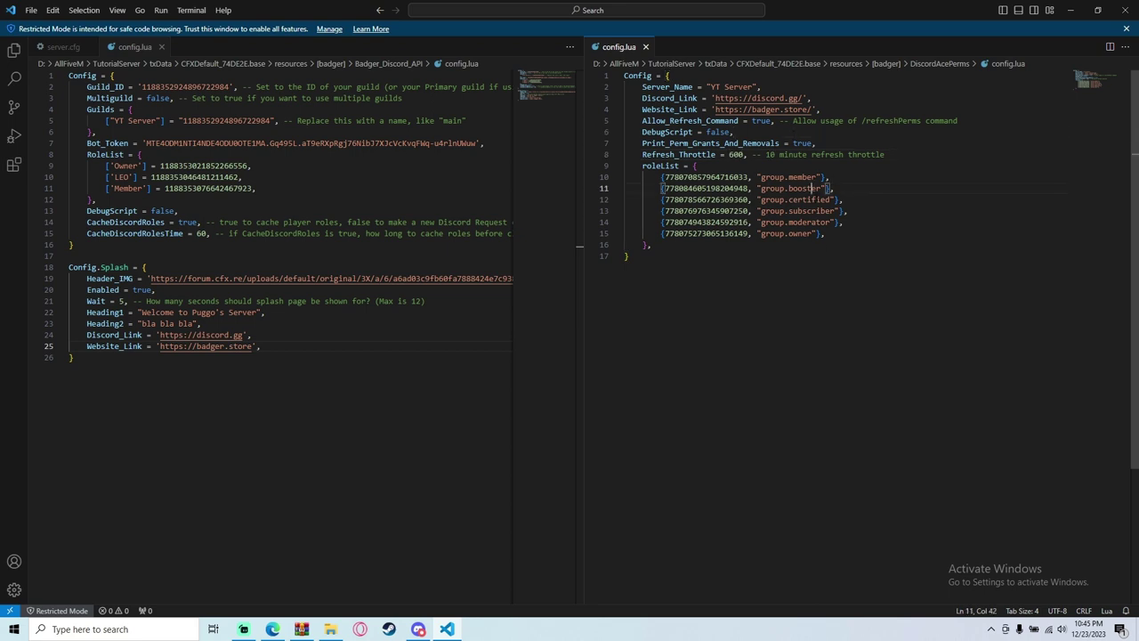
Step: Compare the Owner, LEO and Member roles in the Badger_Discord_API RoleList with the group names in the DiscordAcePerms roleList
{"action": "left_click", "coordinate": [811, 188]}
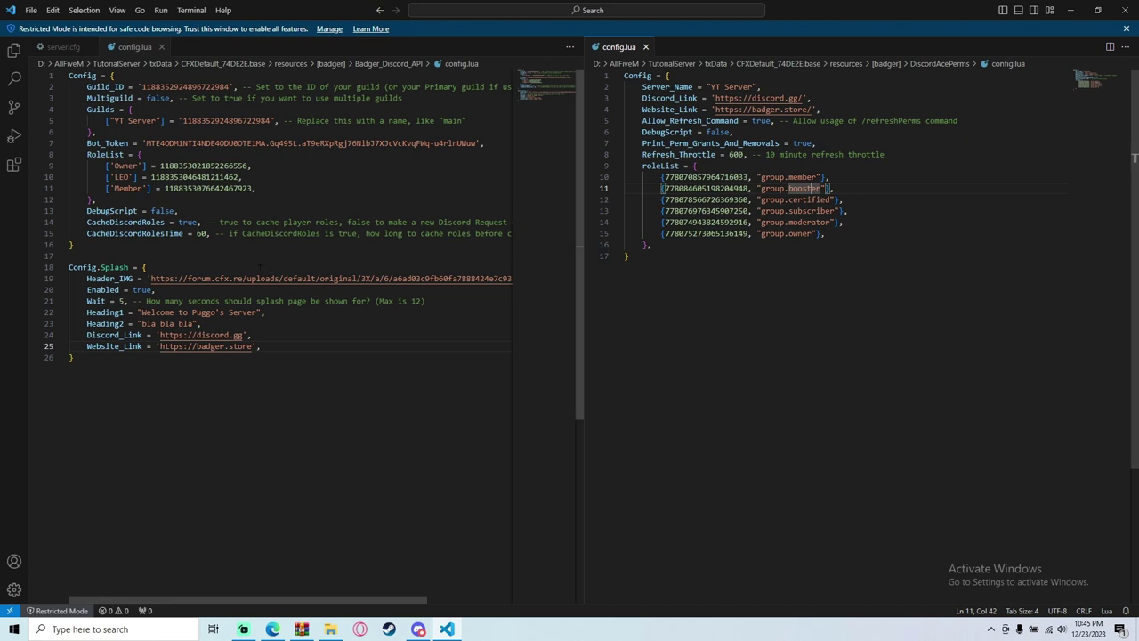
{"action": "left_click", "coordinate": [98, 166]}
{"action": "left_click", "coordinate": [119, 165]}
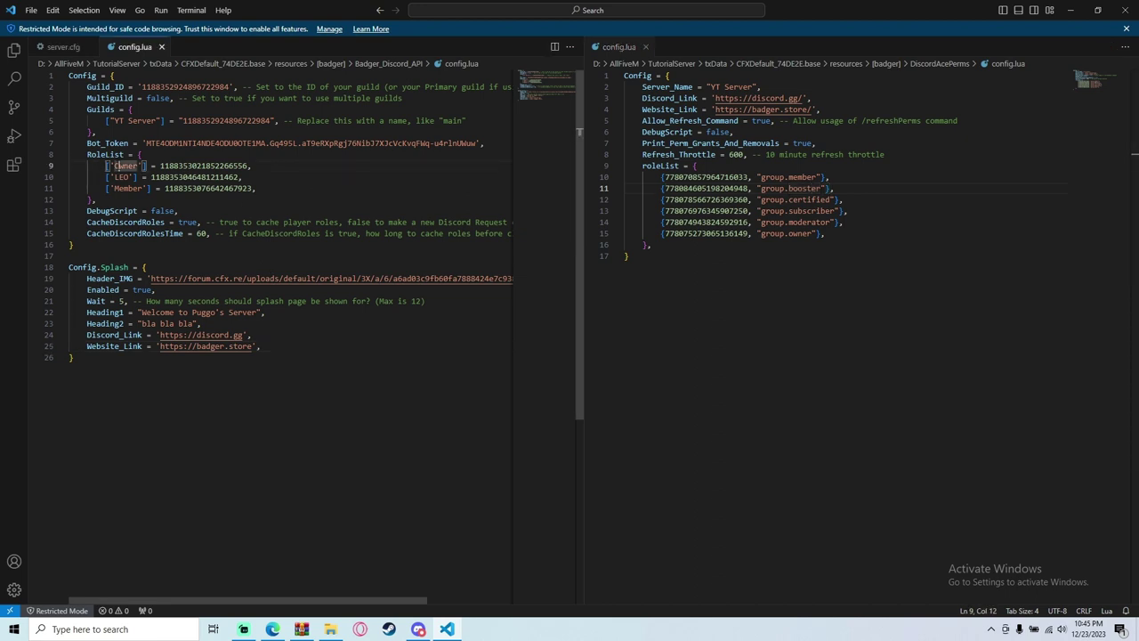
{"action": "left_click", "coordinate": [119, 177]}
{"action": "left_click", "coordinate": [119, 188]}
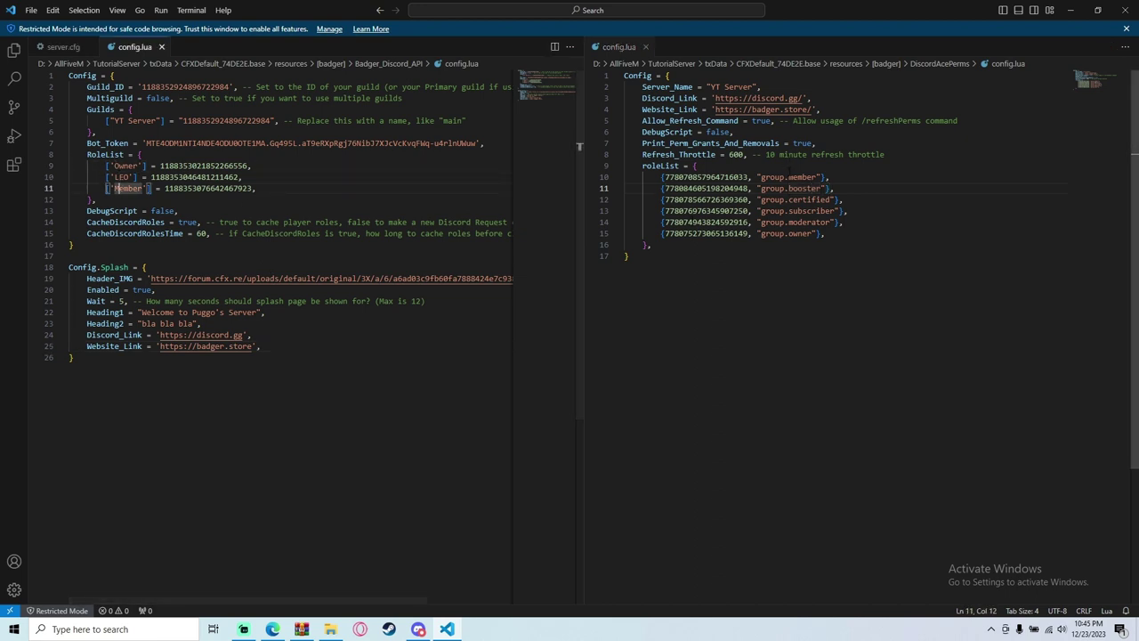
{"action": "left_click", "coordinate": [784, 177]}
{"action": "left_click", "coordinate": [787, 188]}
{"action": "left_click", "coordinate": [789, 233]}
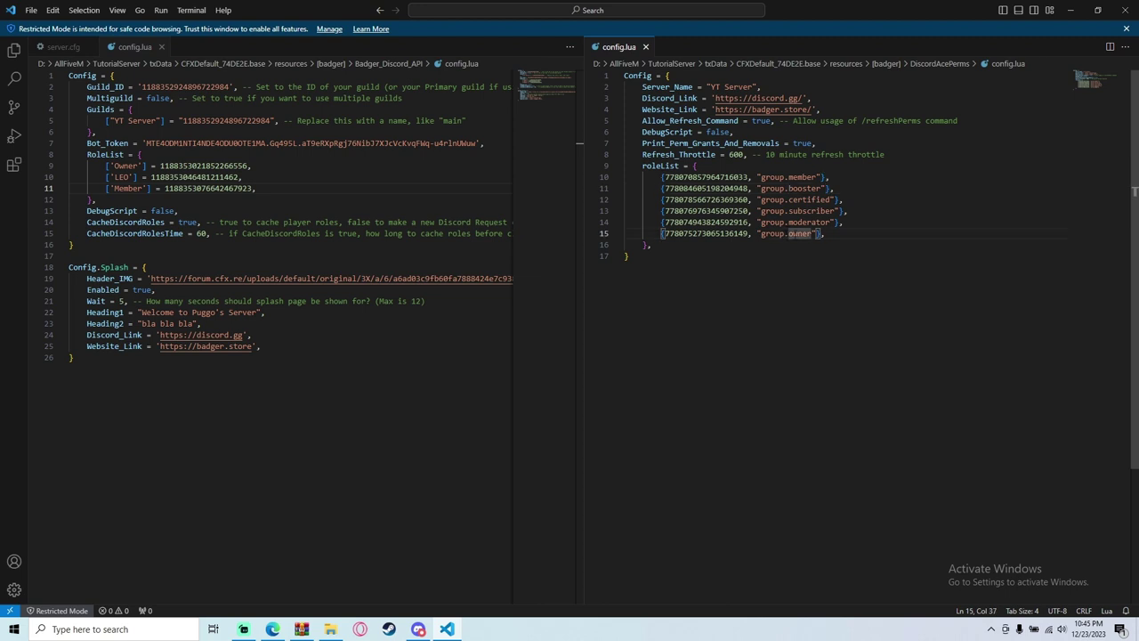
{"action": "left_click", "coordinate": [820, 177]}
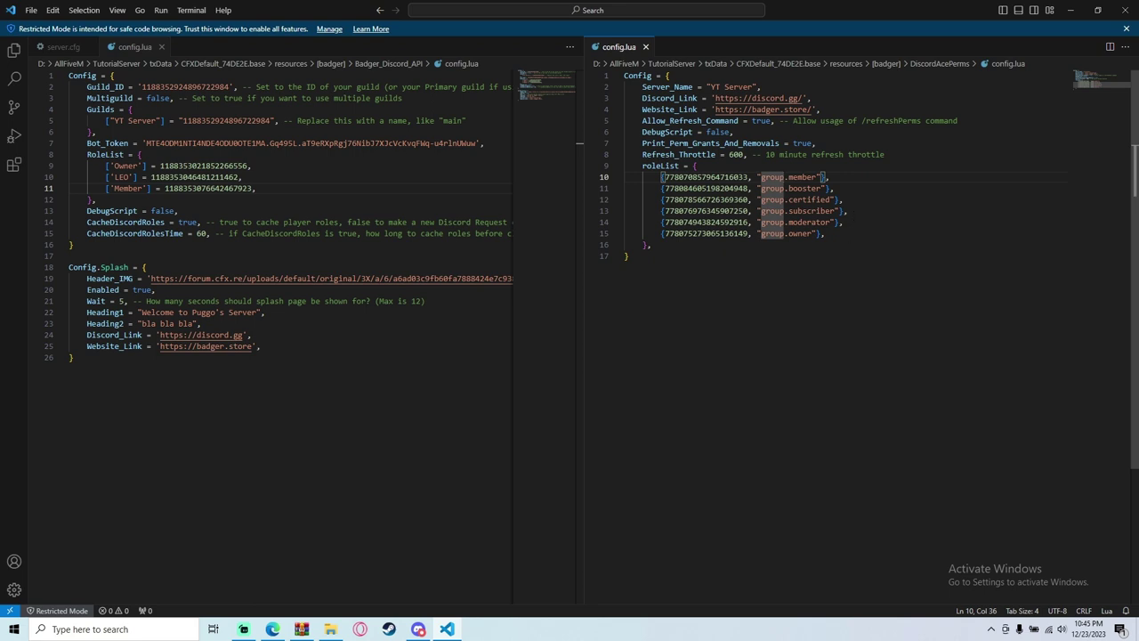
Step: Delete the group.member, group.booster and group.certified entries from the DiscordAcePerms roleList, leaving no blank line
{"action": "left_click_drag", "start_coordinate": [842, 199], "coordinate": [624, 177]}
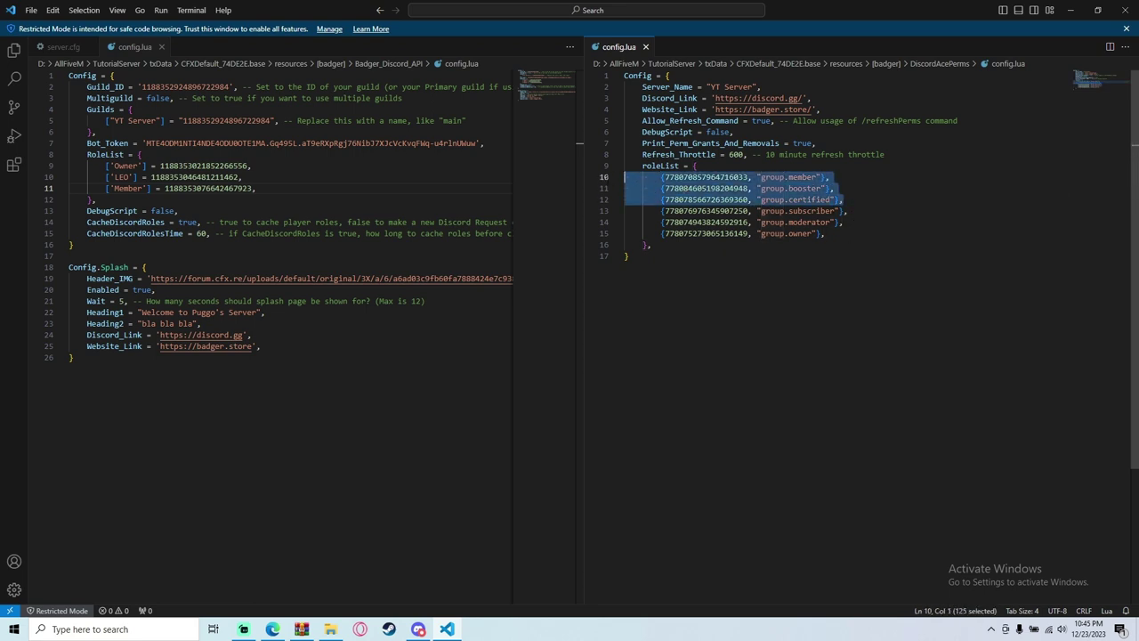
{"action": "key", "text": "BackSpace"}
{"action": "key", "text": "BackSpace"}
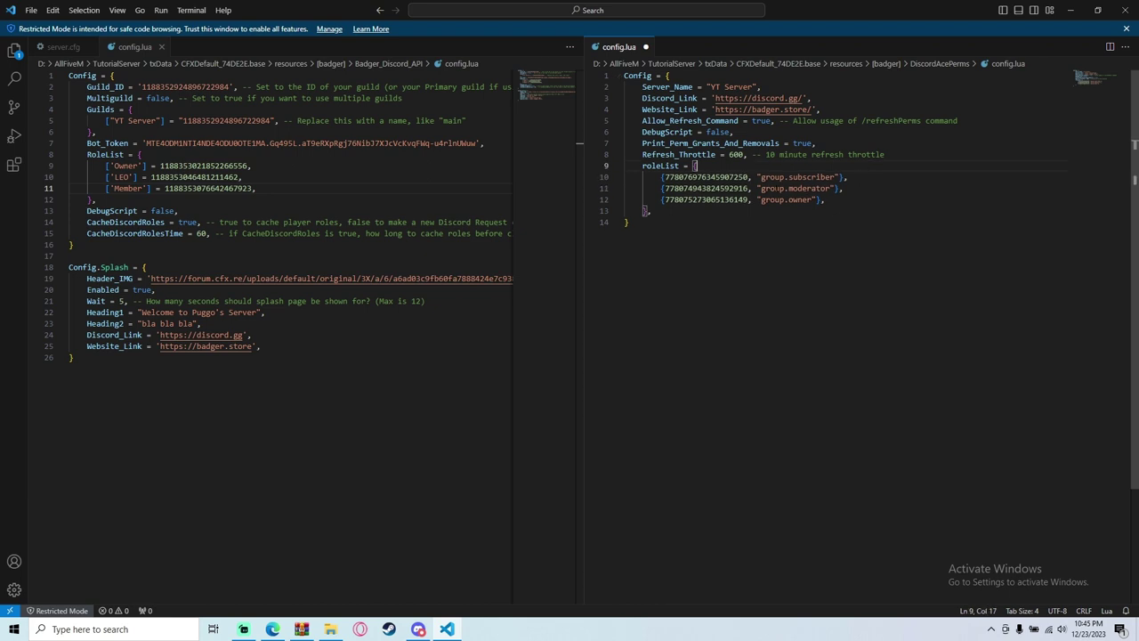
Step: Copy the Member role ID from the Badger_Discord_API RoleList and paste it over the ID in the group.subscriber entry
{"action": "double_click", "coordinate": [708, 177]}
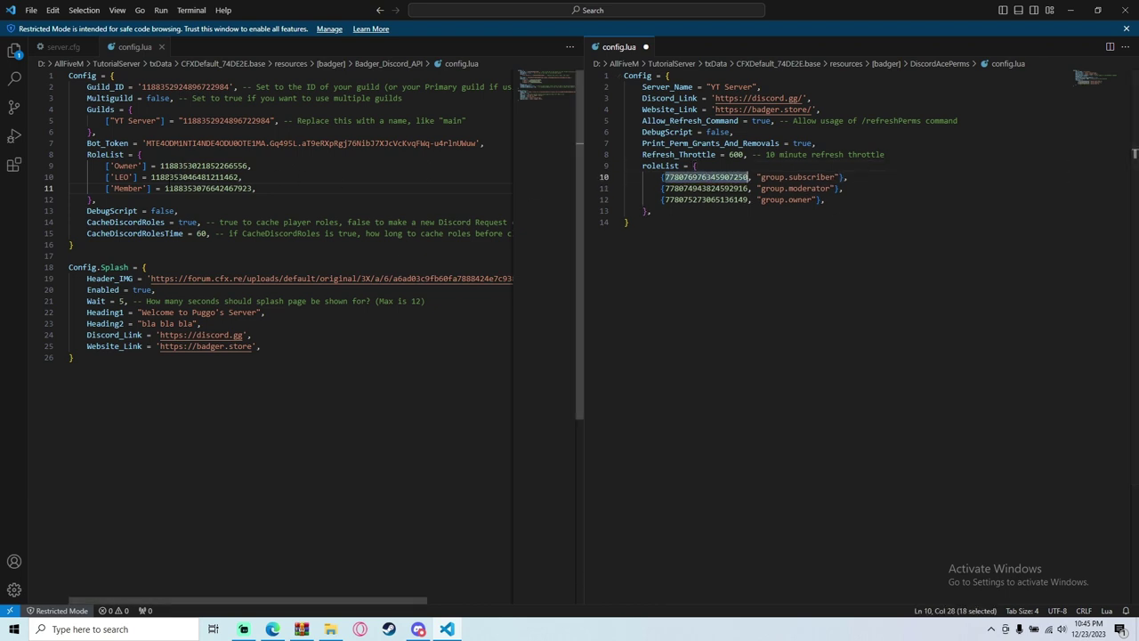
{"action": "double_click", "coordinate": [208, 188]}
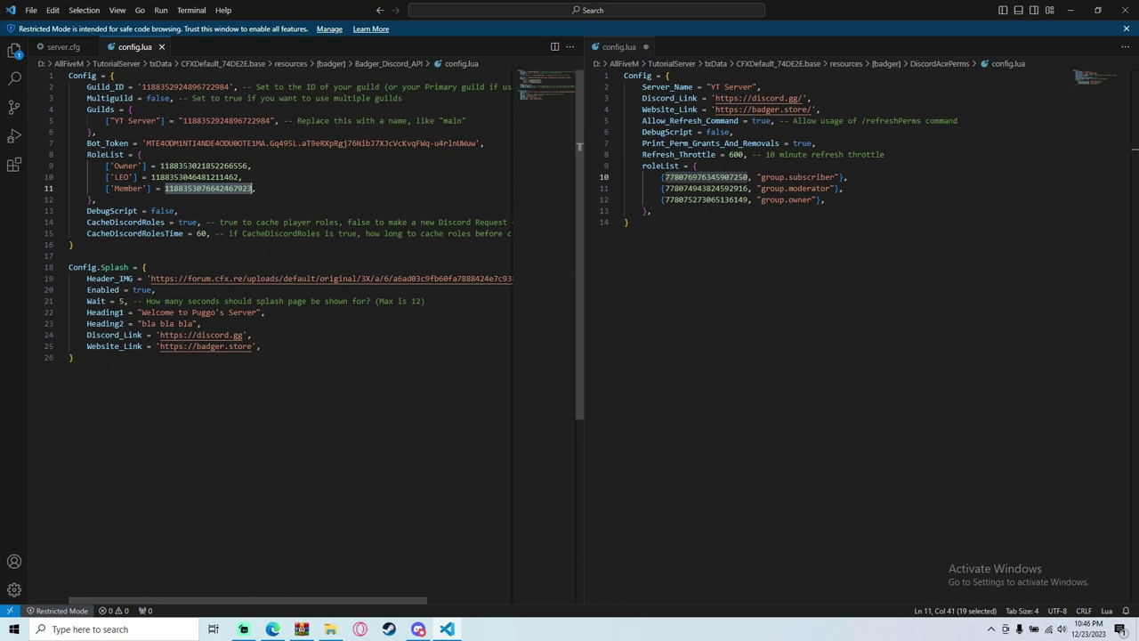
{"action": "right_click", "coordinate": [180, 188]}
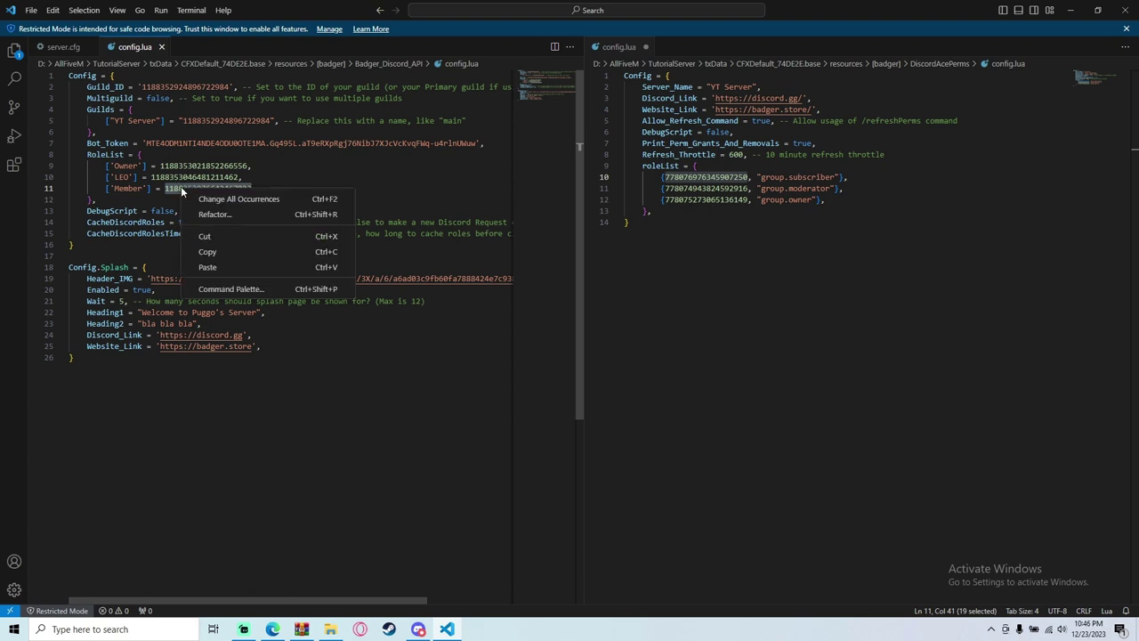
{"action": "left_click", "coordinate": [183, 251]}
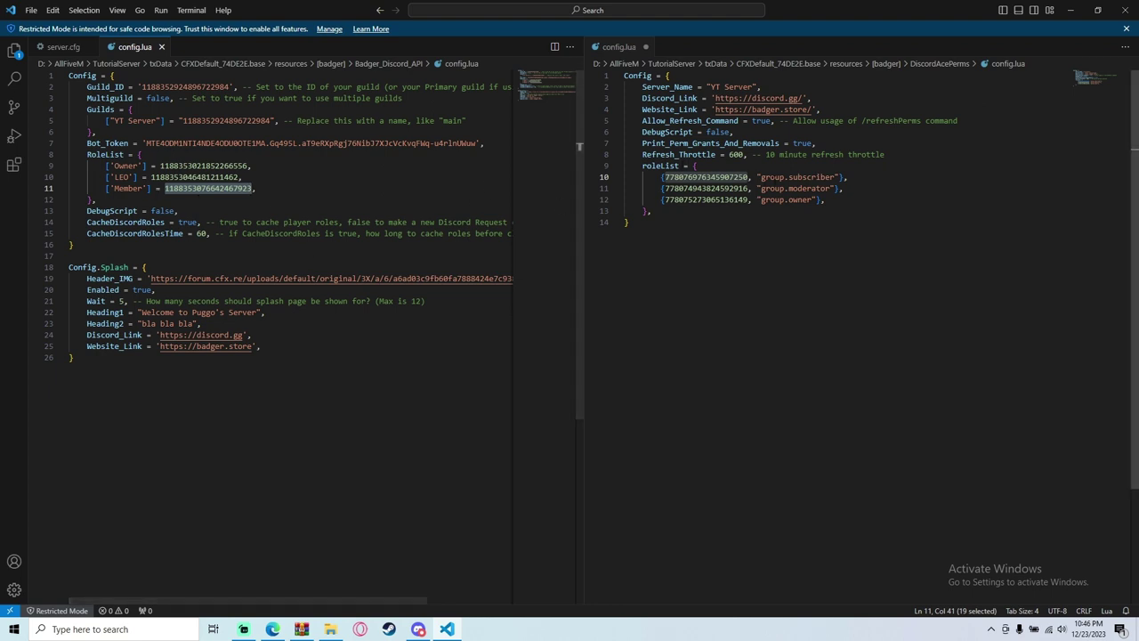
{"action": "double_click", "coordinate": [712, 177]}
{"action": "key", "text": "ctrl+v"}
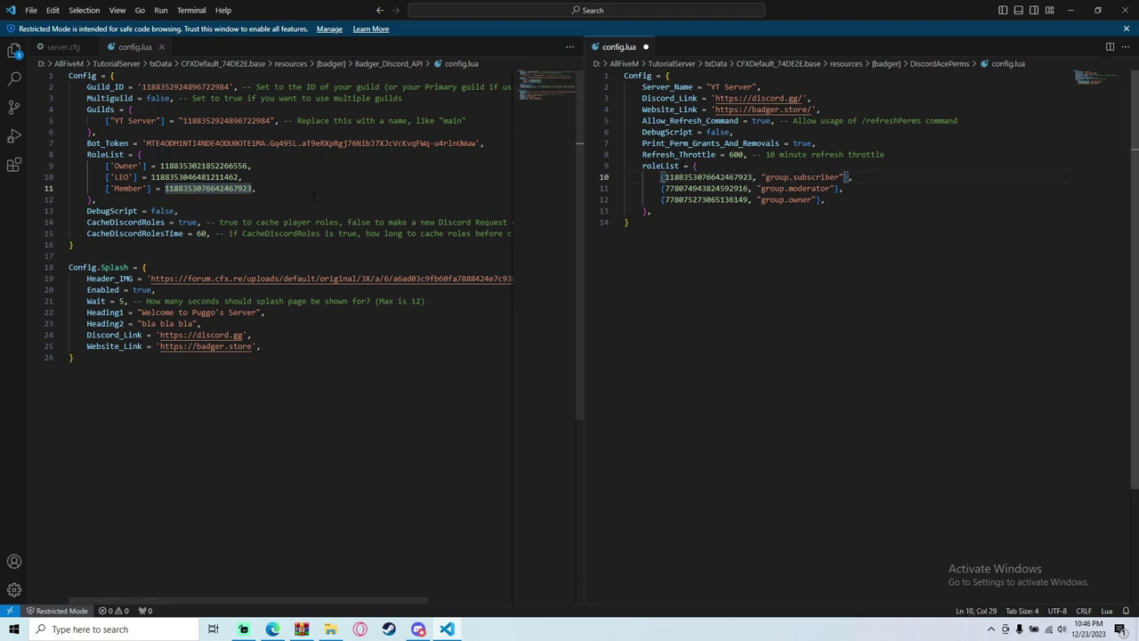
Step: Rename group.subscriber to group.member in the first roleList entry and save the DiscordAcePerms config.lua
{"action": "double_click", "coordinate": [813, 177]}
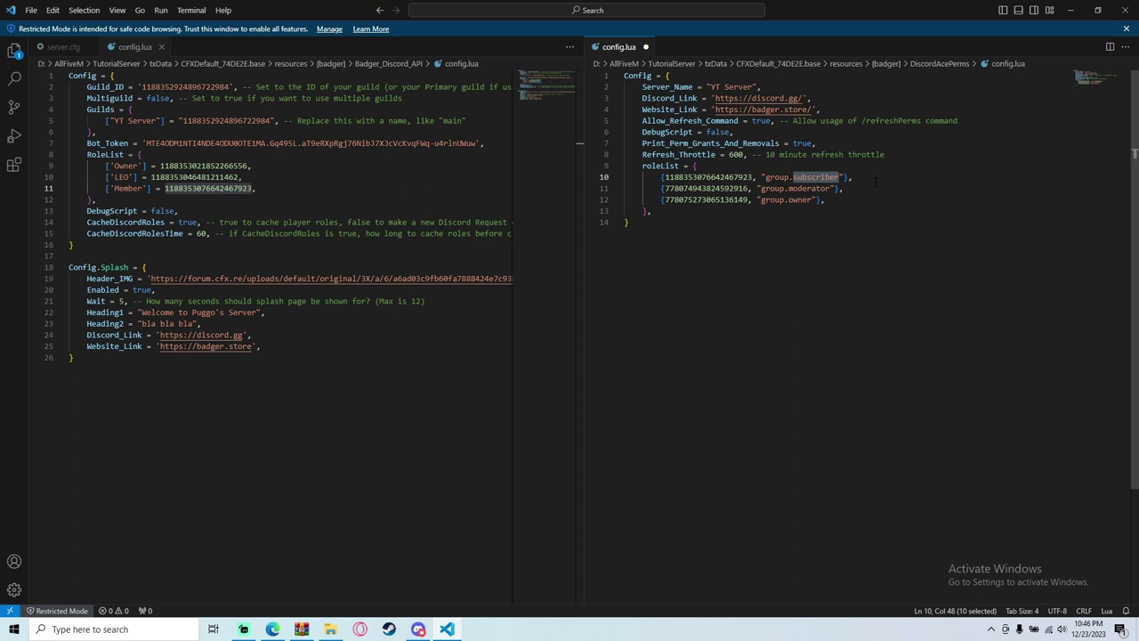
{"action": "type", "text": "member"}
{"action": "key", "text": "ctrl+s"}
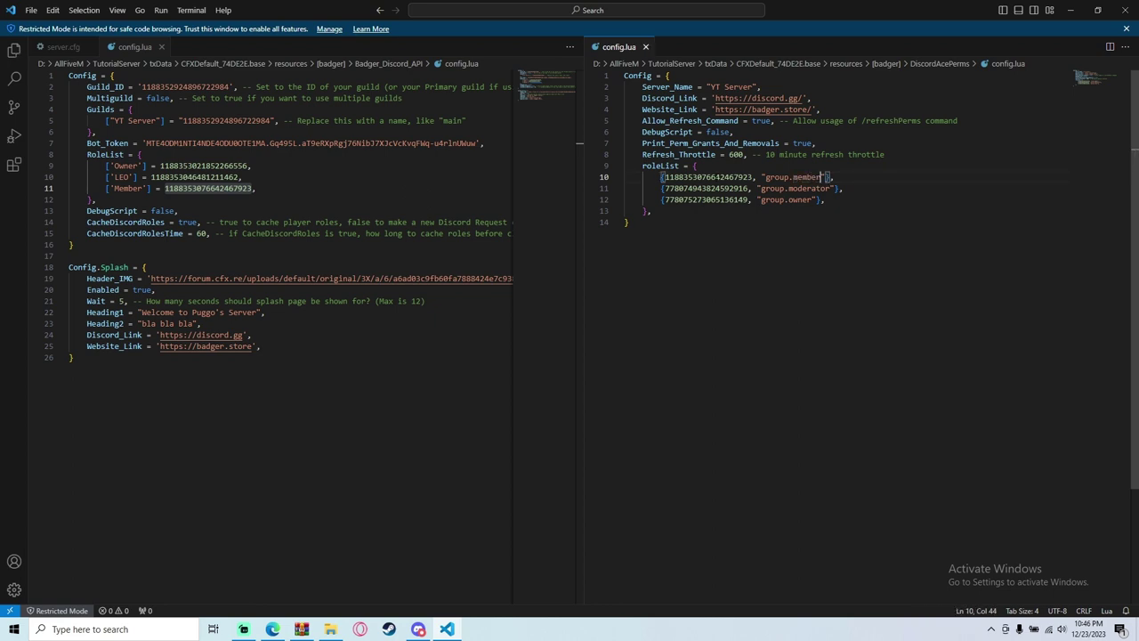
Step: Copy the LEO role ID from the Badger_Discord_API RoleList and paste it over the ID in the group.moderator entry
{"action": "left_click", "coordinate": [196, 177]}
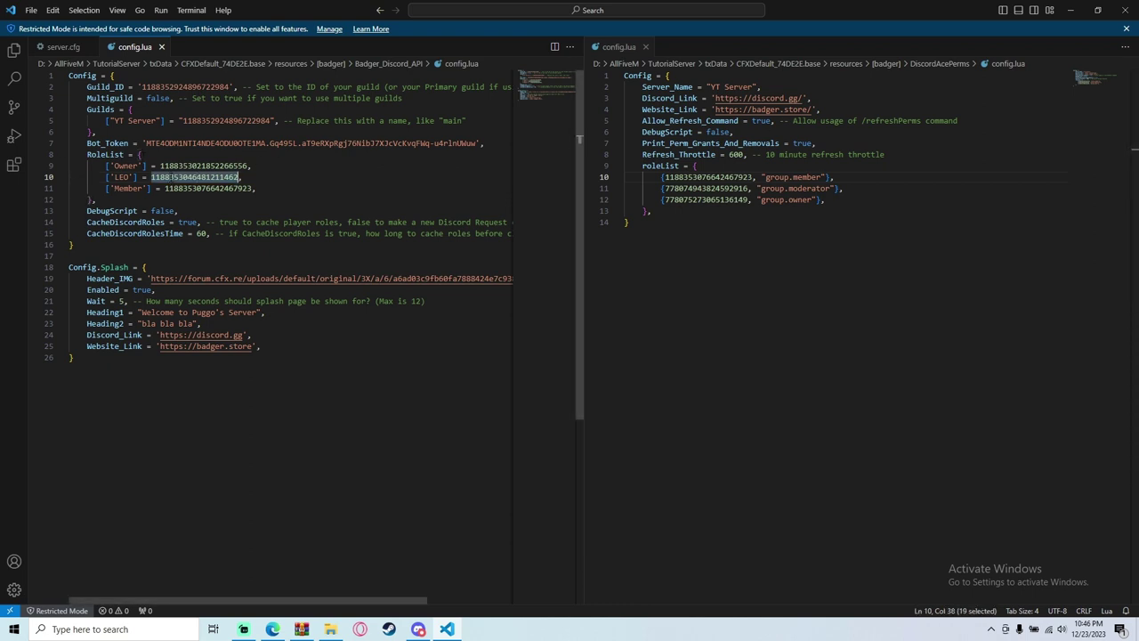
{"action": "left_click", "coordinate": [716, 187]}
{"action": "double_click", "coordinate": [715, 188]}
{"action": "key", "text": "ctrl+v"}
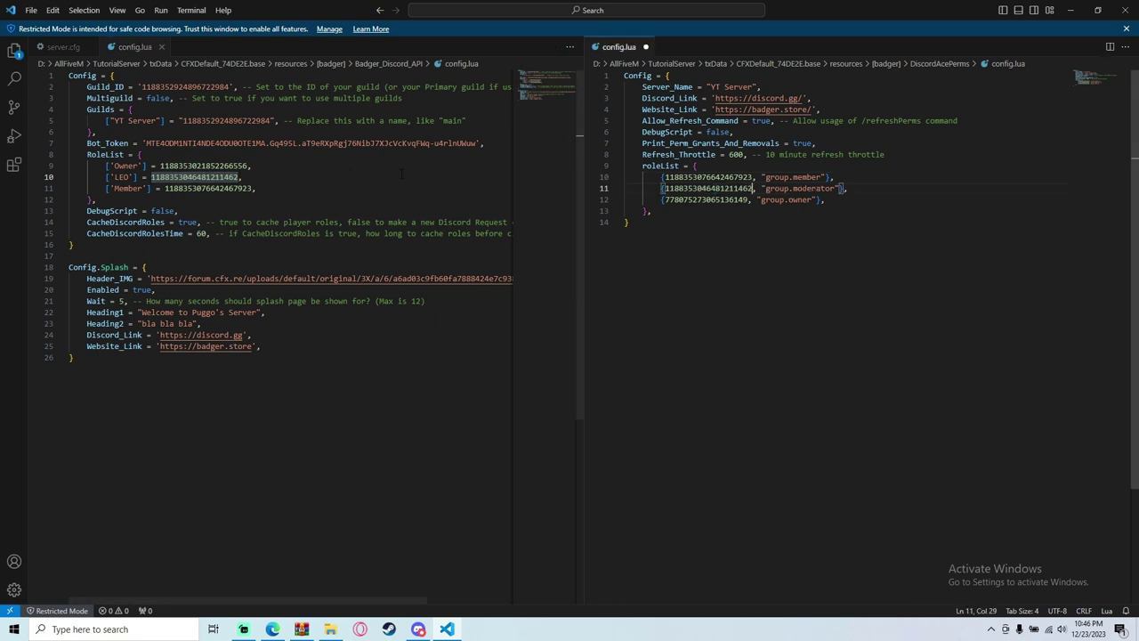
Step: Copy the Owner role ID from the Badger_Discord_API RoleList and paste it over the ID in the group.owner entry
{"action": "double_click", "coordinate": [204, 166]}
{"action": "key", "text": "ctrl+c"}
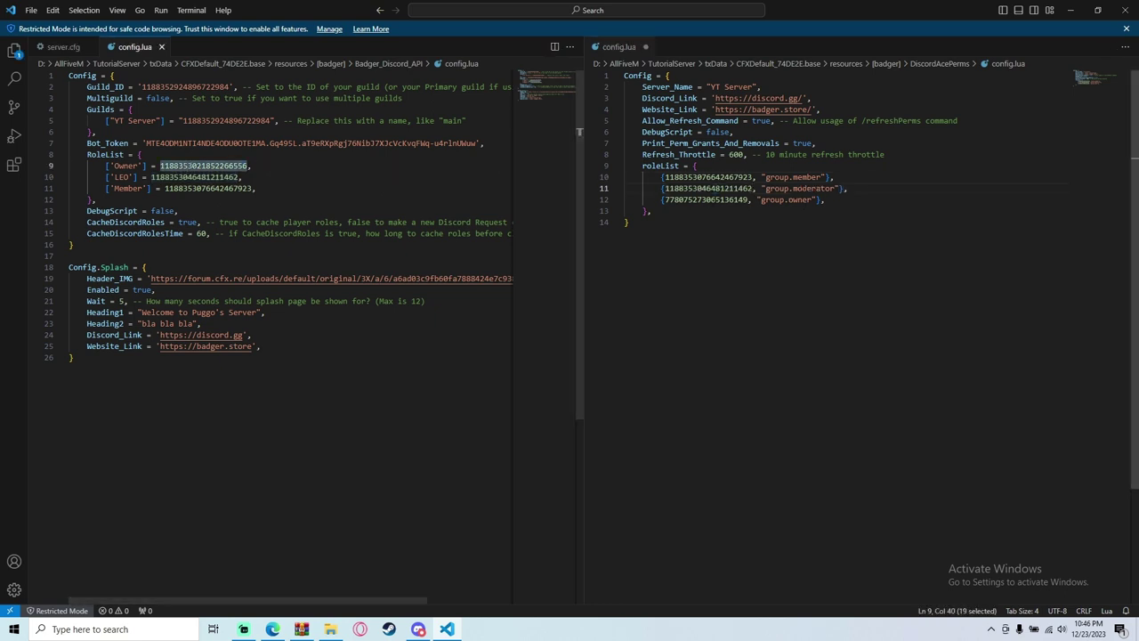
{"action": "double_click", "coordinate": [708, 200]}
{"action": "key", "text": "ctrl+v"}
Step: Rename group.moderator to group.leo in the DiscordAcePerms roleList and save the config.lua
{"action": "double_click", "coordinate": [811, 187]}
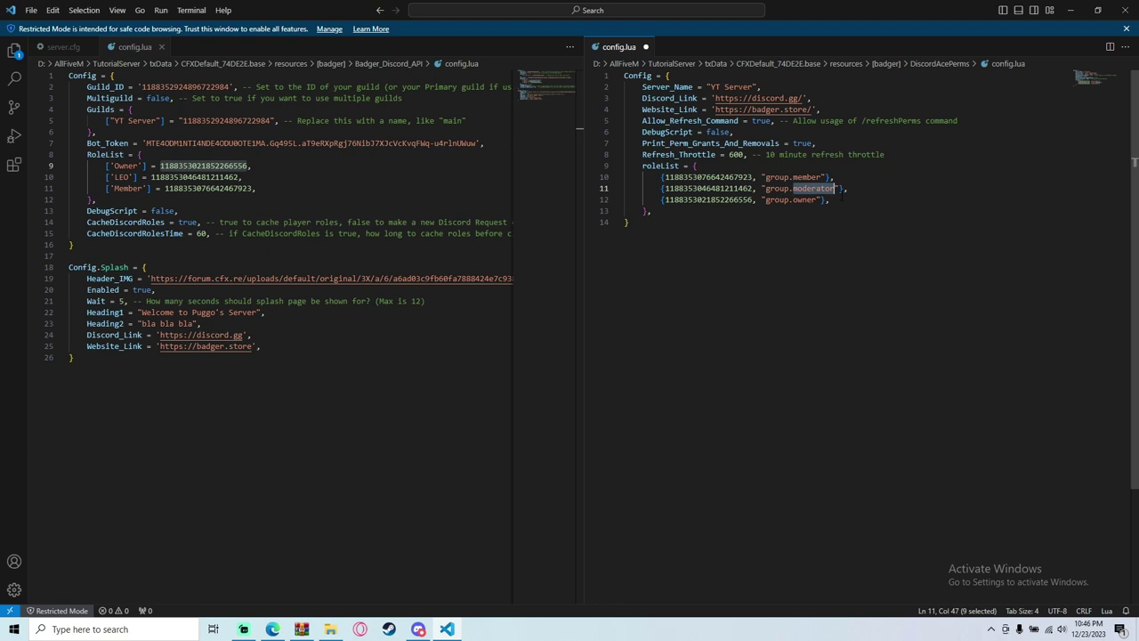
{"action": "type", "text": "leo"}
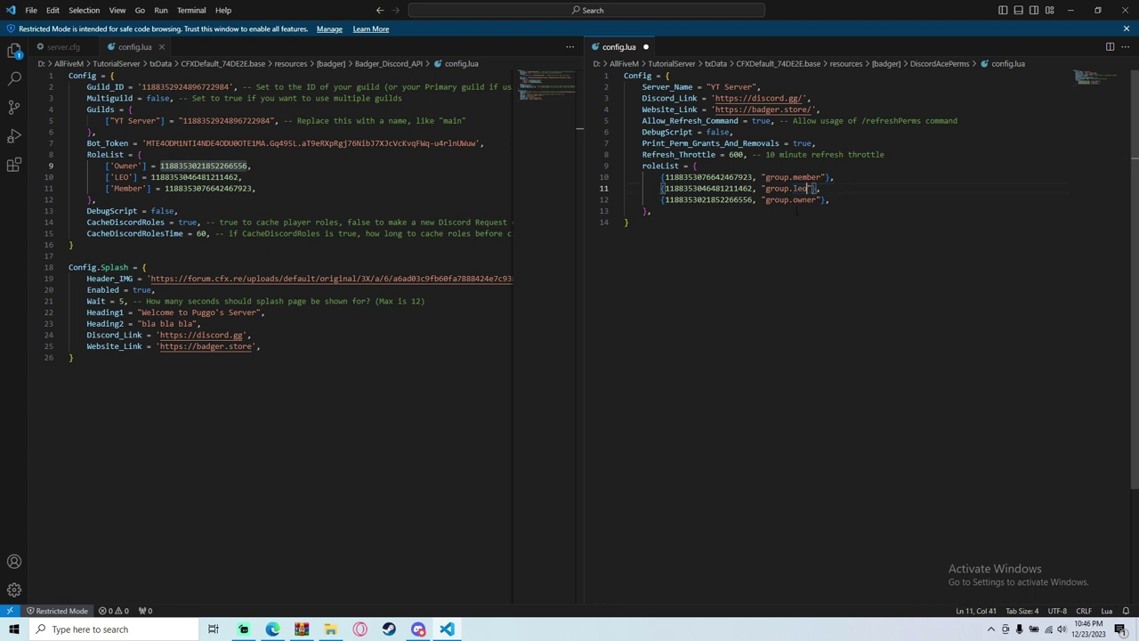
{"action": "left_click", "coordinate": [797, 211]}
{"action": "key", "text": "ctrl+s"}
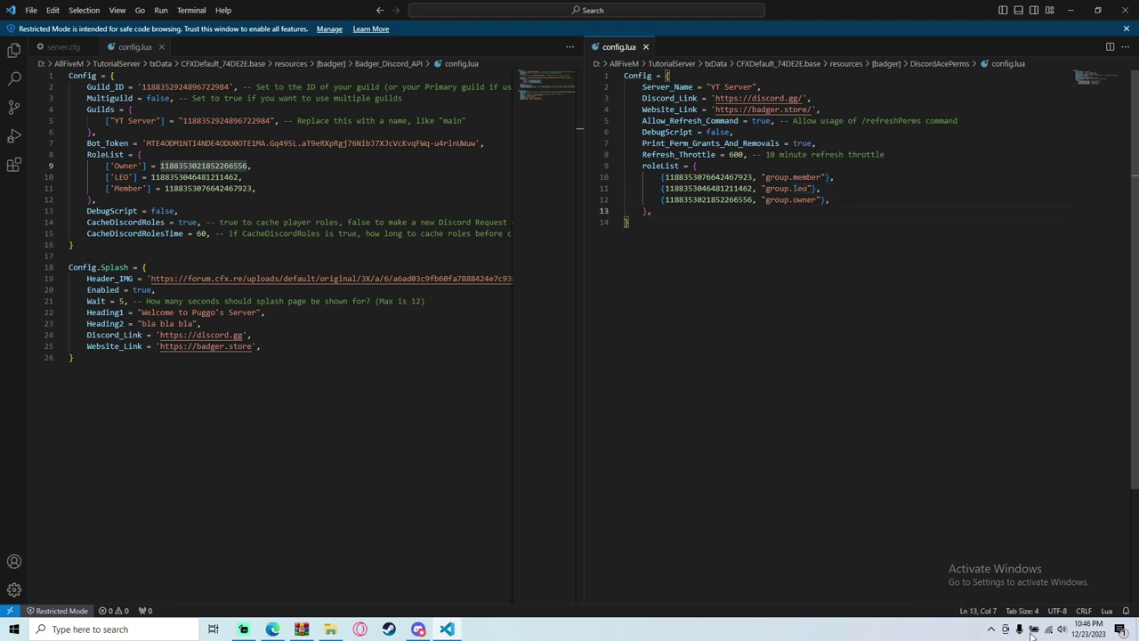
Step: In server.cfg, add the line "ensure Badger_Discord_API" under the Tutorial Stuff Below comment, using the name copied from the resource folder
{"action": "left_click", "coordinate": [234, 177]}
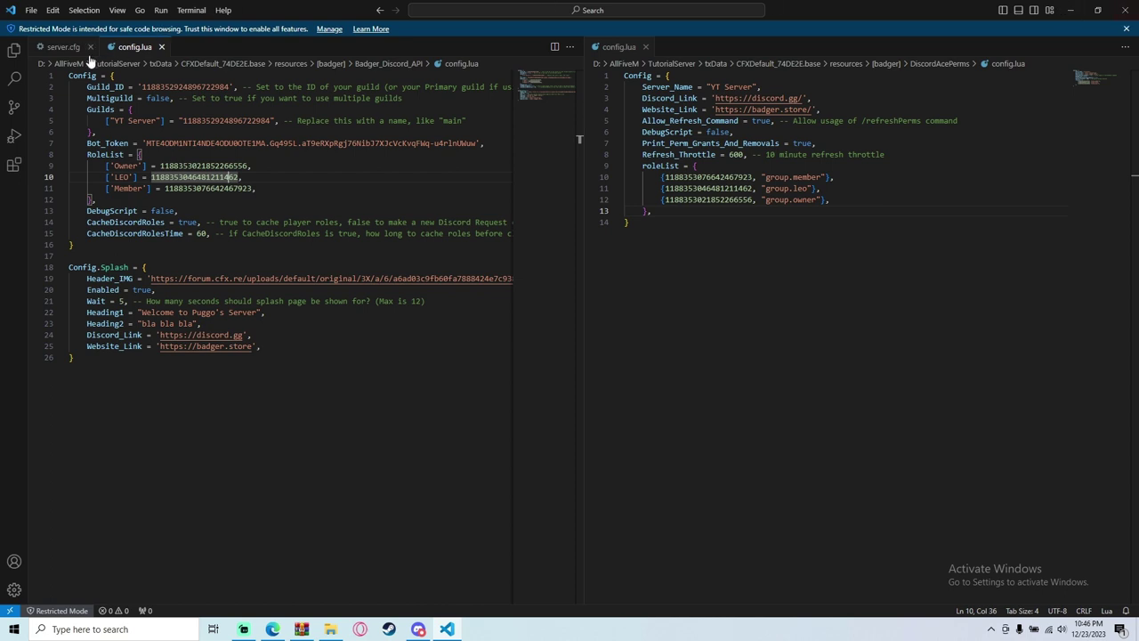
{"action": "left_click", "coordinate": [58, 47]}
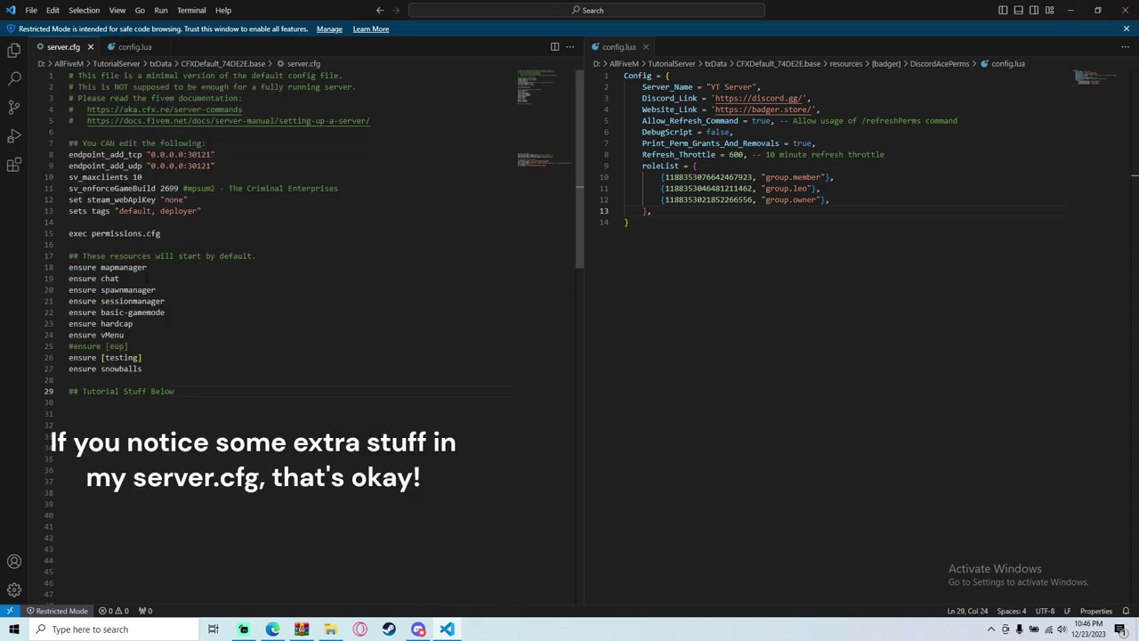
{"action": "left_click", "coordinate": [158, 379]}
{"action": "left_click", "coordinate": [167, 402]}
{"action": "type", "text": "ensure"}
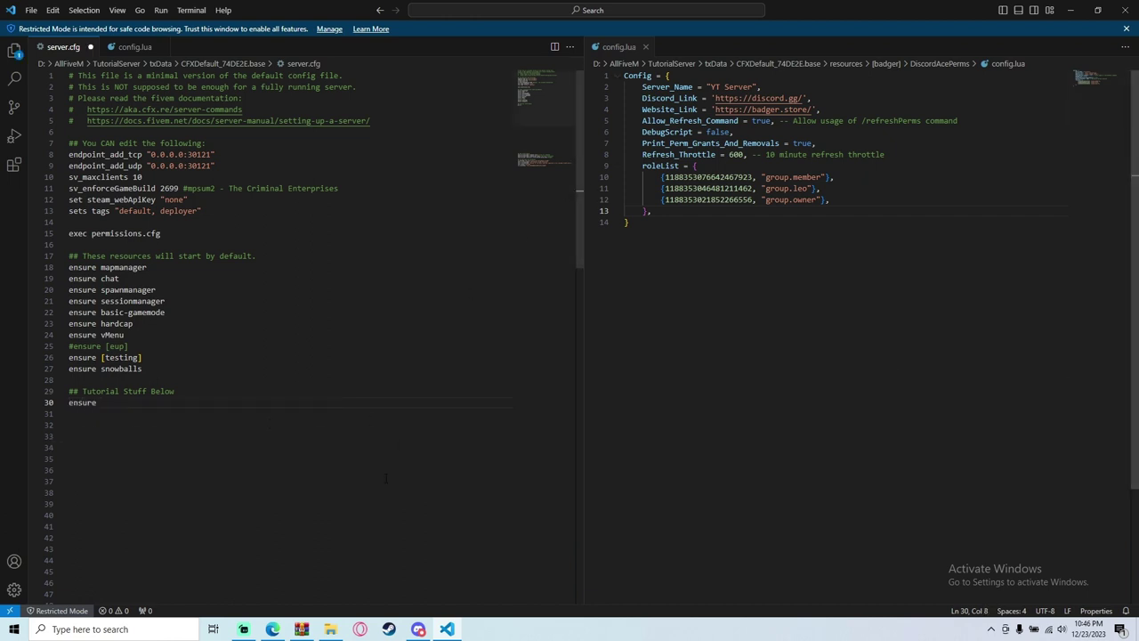
{"action": "left_click", "coordinate": [331, 630]}
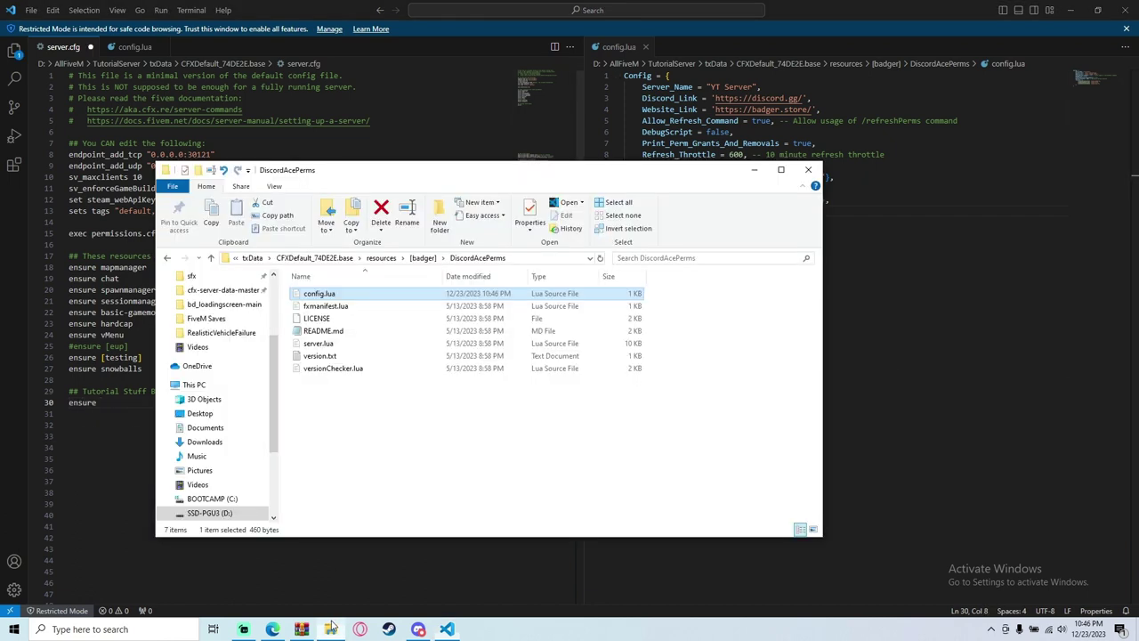
{"action": "left_click", "coordinate": [424, 258]}
{"action": "left_click", "coordinate": [333, 294]}
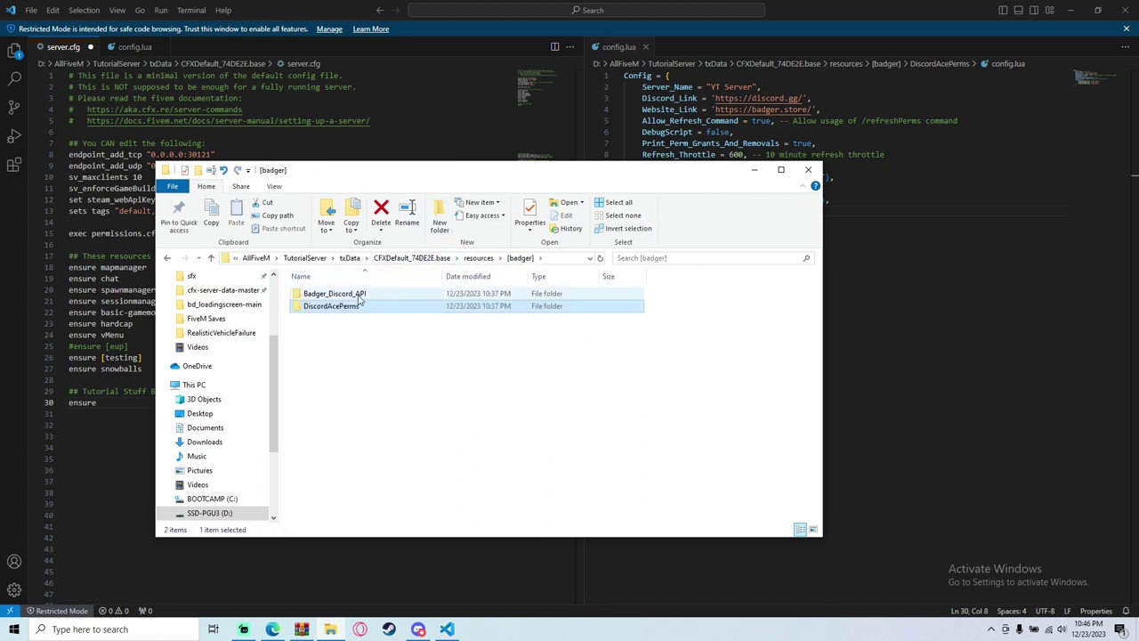
{"action": "left_click", "coordinate": [334, 293]}
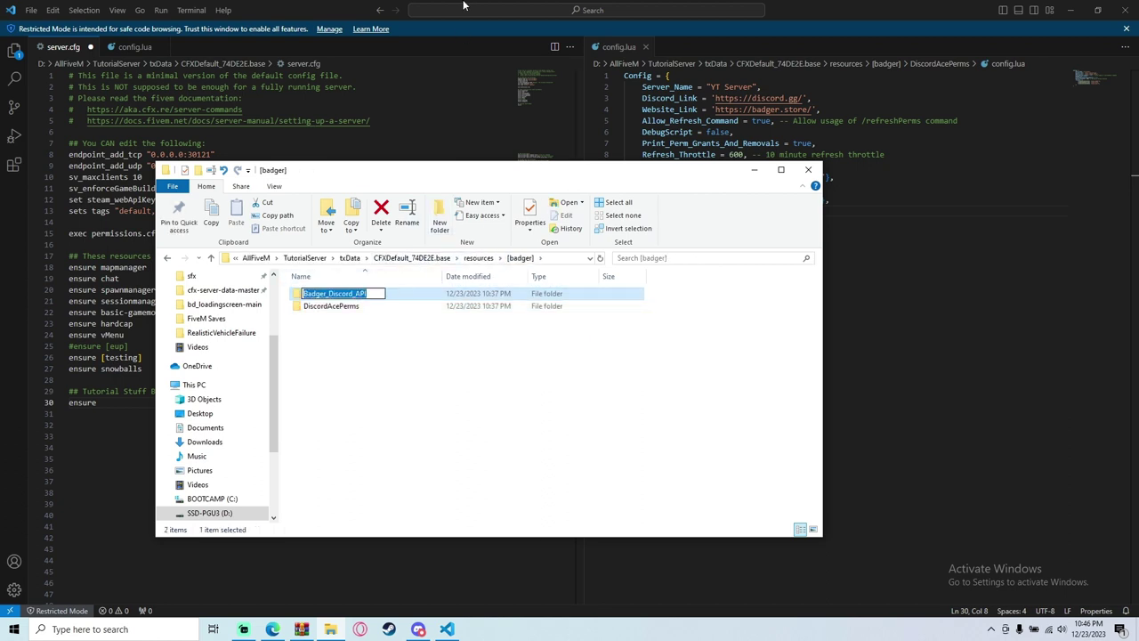
{"action": "left_click", "coordinate": [400, 7]}
{"action": "key", "text": "ctrl+v"}
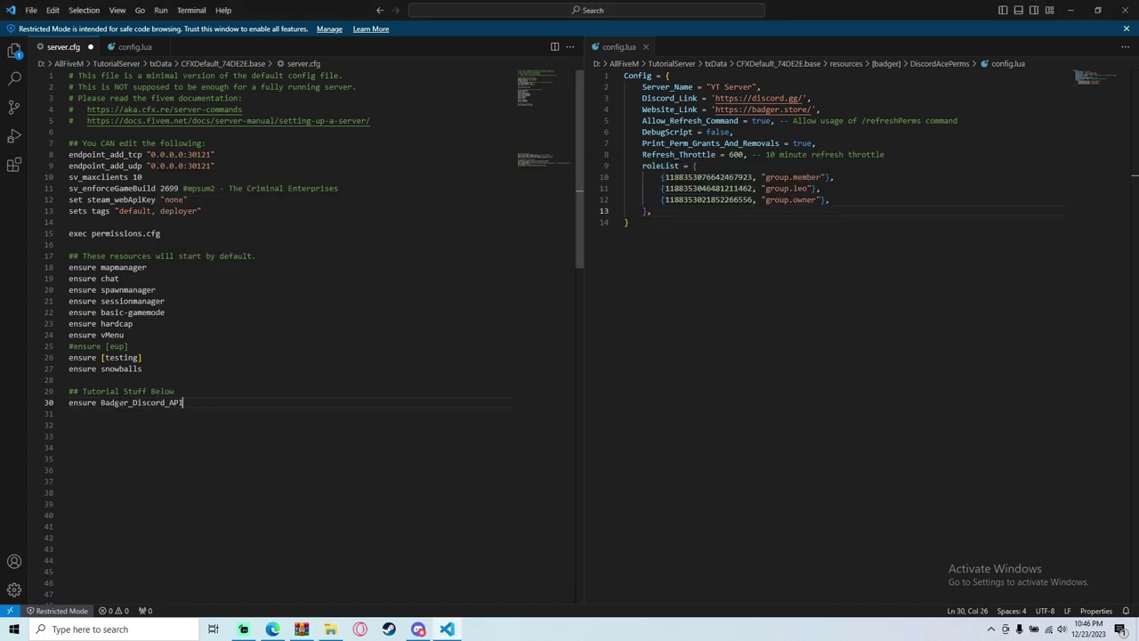
Step: Add the line "ensure DiscordAcePerms" below the Badger_Discord_API line, copying the name from its folder in [badger]
{"action": "key", "text": "Return"}
{"action": "type", "text": "ensure"}
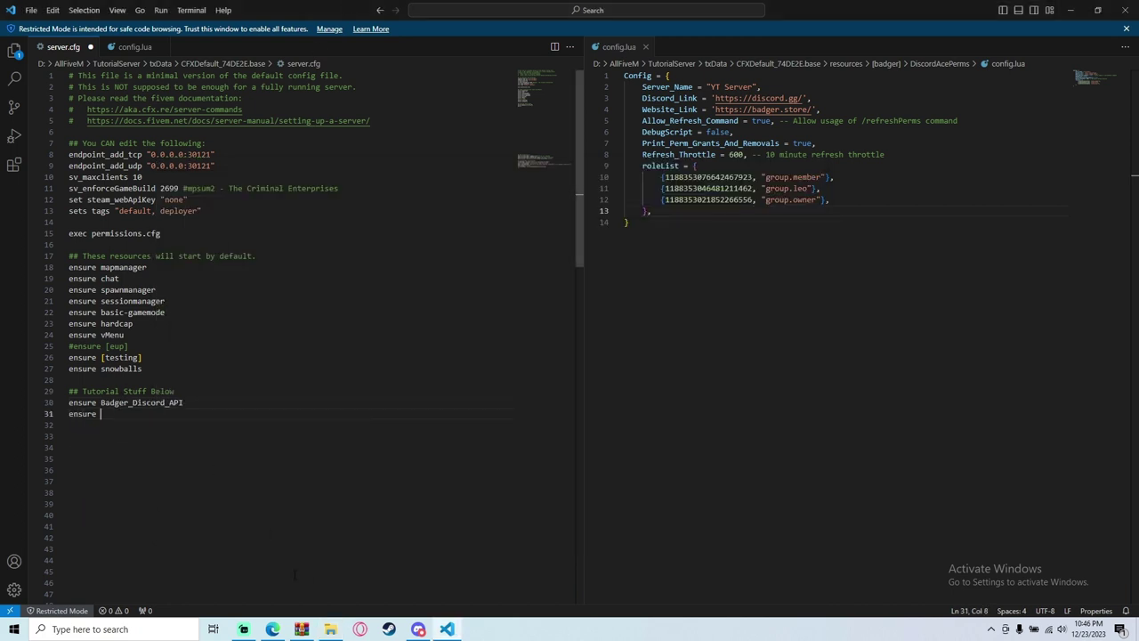
{"action": "left_click", "coordinate": [329, 630]}
{"action": "left_click", "coordinate": [339, 308]}
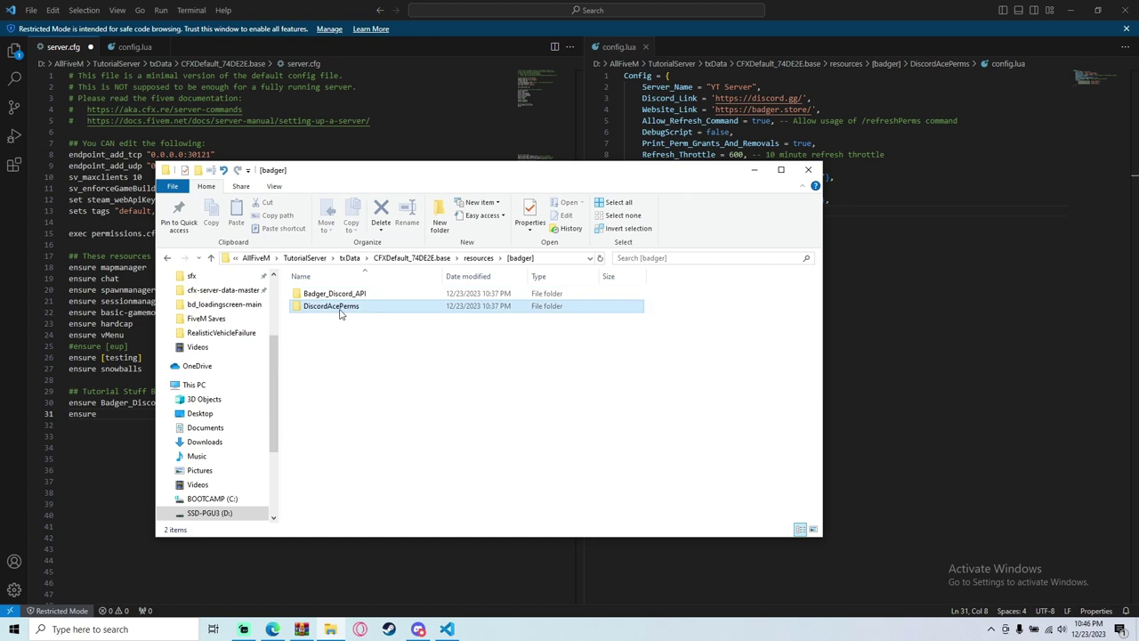
{"action": "left_click", "coordinate": [339, 308]}
{"action": "key", "text": "ctrl+c"}
{"action": "left_click", "coordinate": [330, 629]}
{"action": "key", "text": "ctrl+v"}
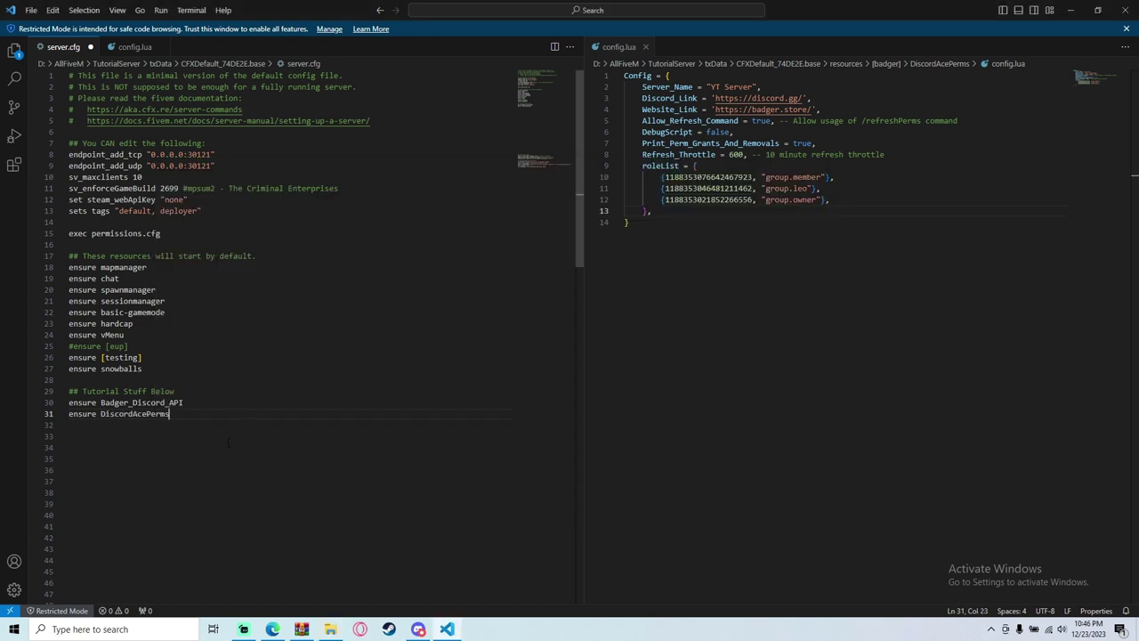
Step: Try an "ensure [badger]" line below the DiscordAcePerms line and delete it again along with its line break
{"action": "key", "text": "Return"}
{"action": "type", "text": "ensu"}
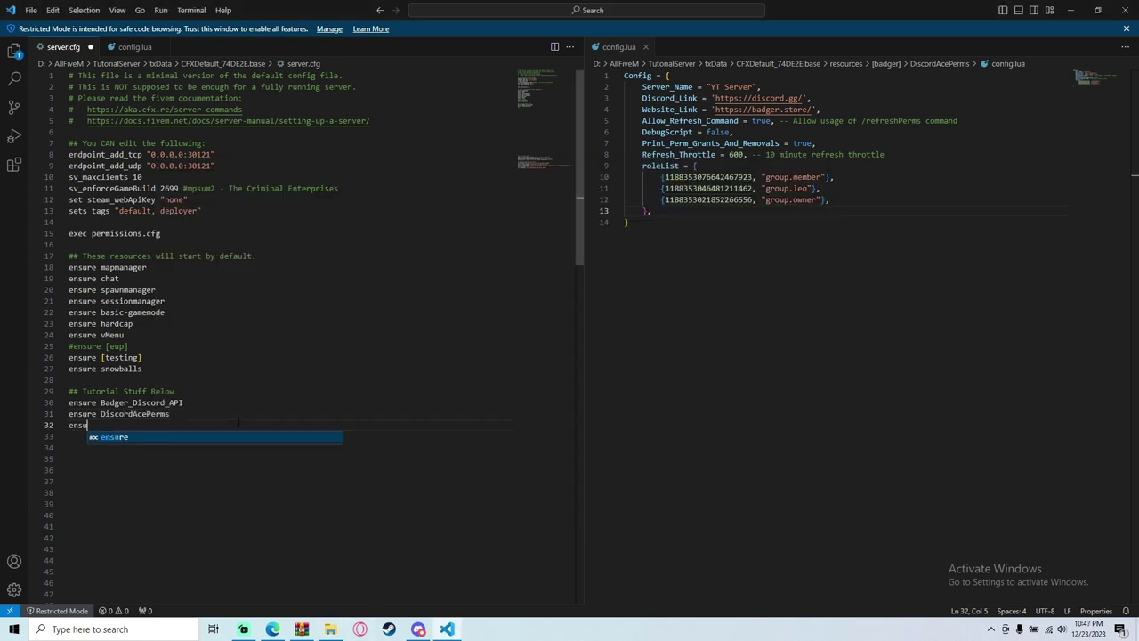
{"action": "type", "text": "re [badger"}
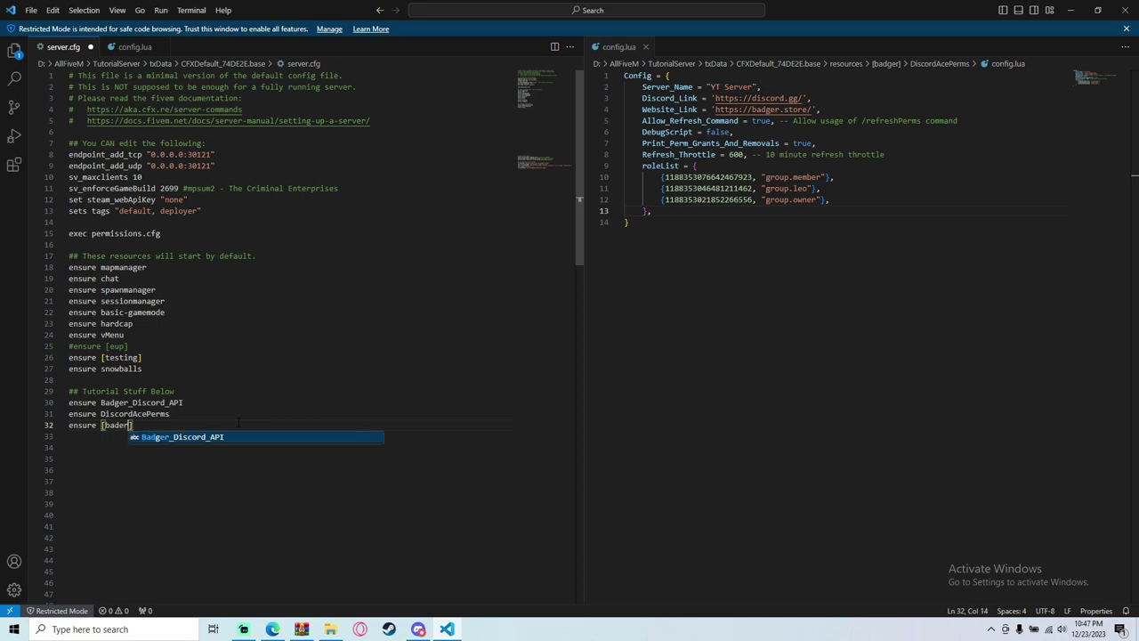
{"action": "type", "text": "]"}
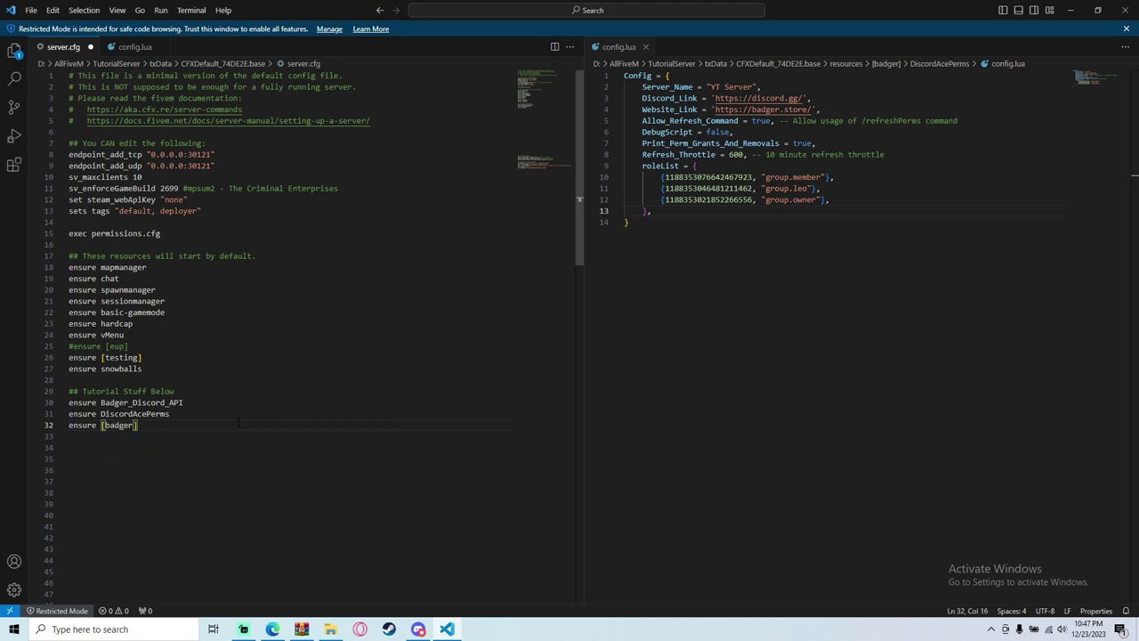
{"action": "left_click_drag", "start_coordinate": [239, 423], "coordinate": [69, 425]}
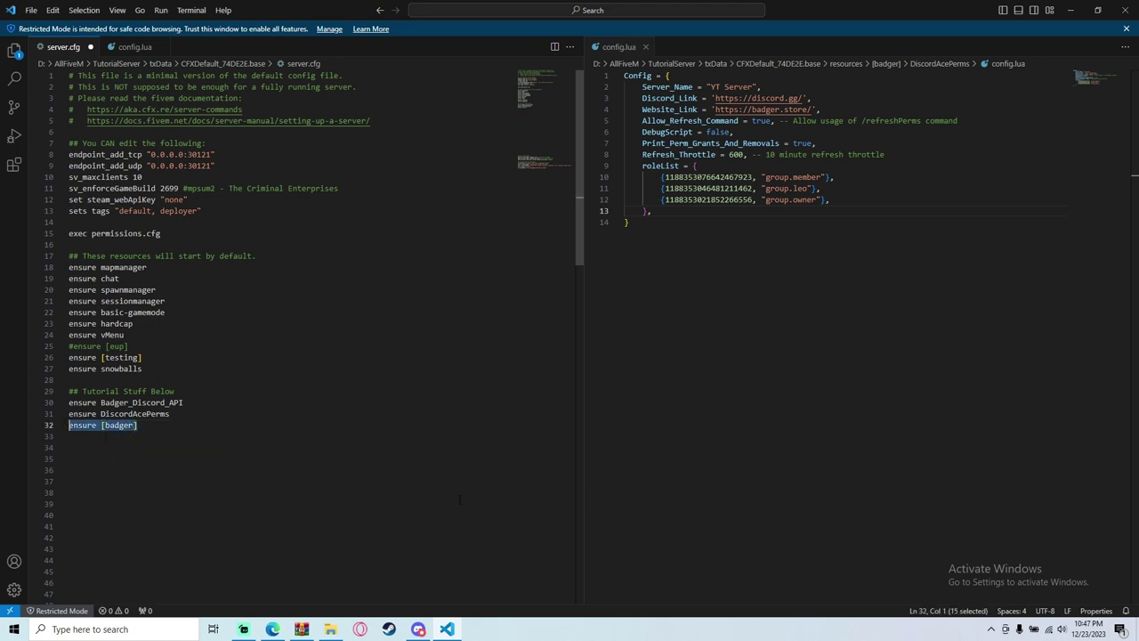
{"action": "key", "text": "BackSpace"}
{"action": "key", "text": "BackSpace"}
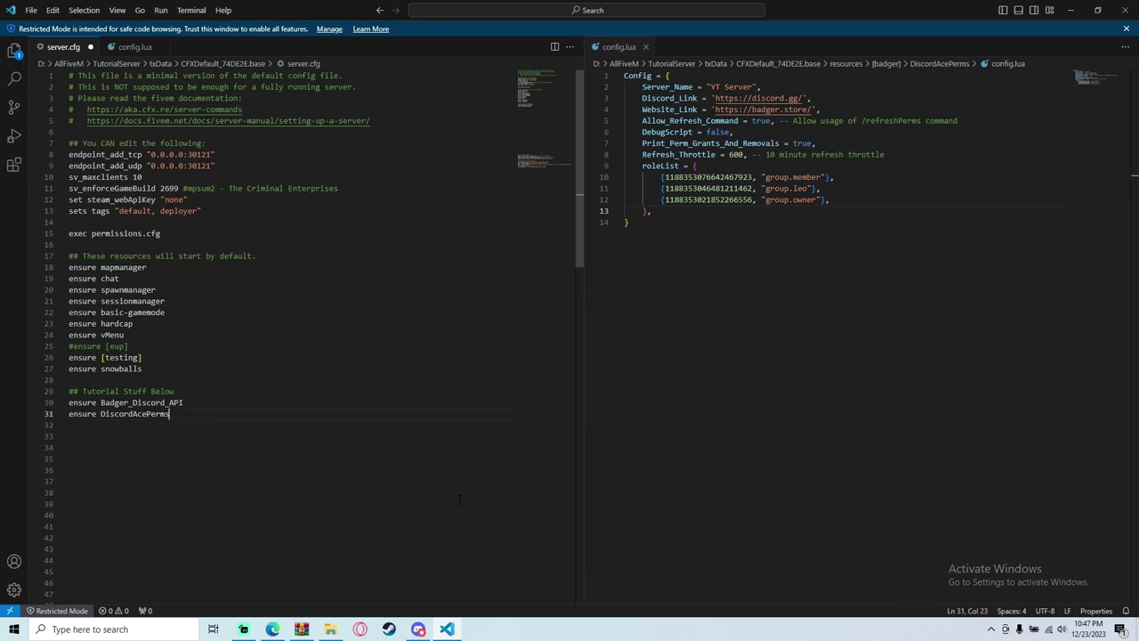
Step: Save server.cfg with the two new ensure lines and close the Badger_Discord_API config.lua
{"action": "left_click_drag", "start_coordinate": [186, 434], "coordinate": [69, 403]}
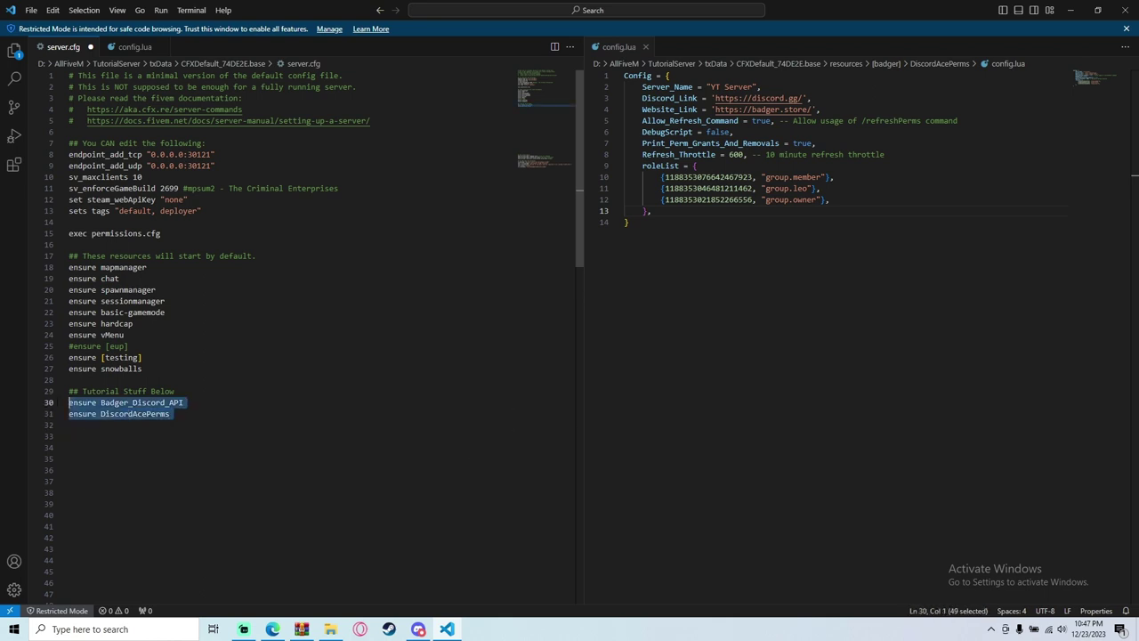
{"action": "left_click", "coordinate": [204, 403]}
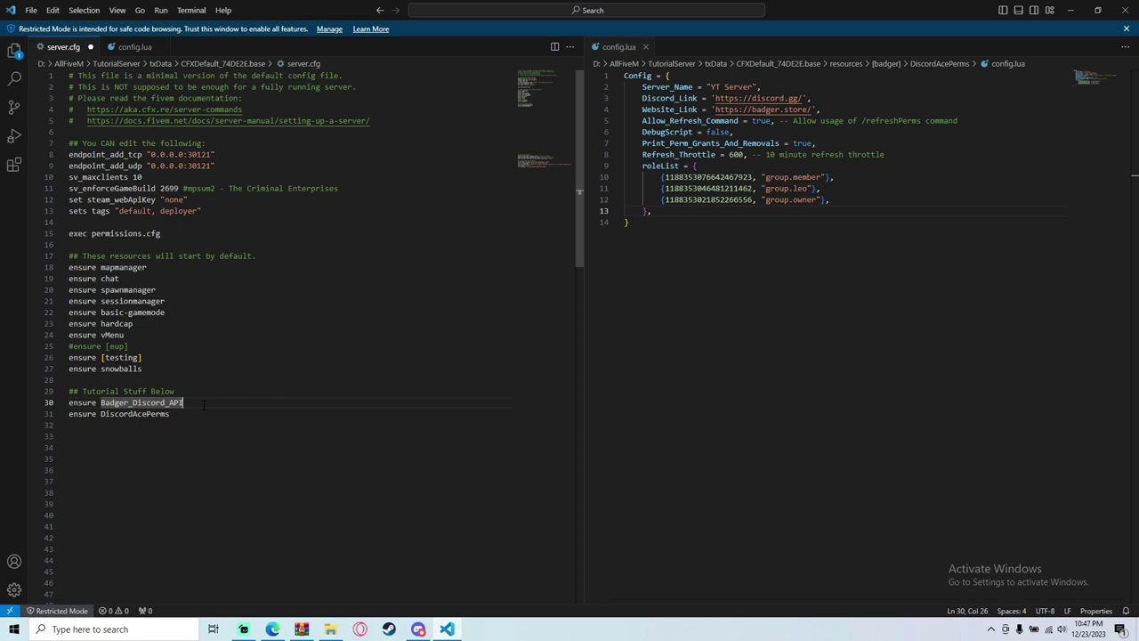
{"action": "left_click", "coordinate": [134, 301]}
{"action": "left_click", "coordinate": [789, 177]}
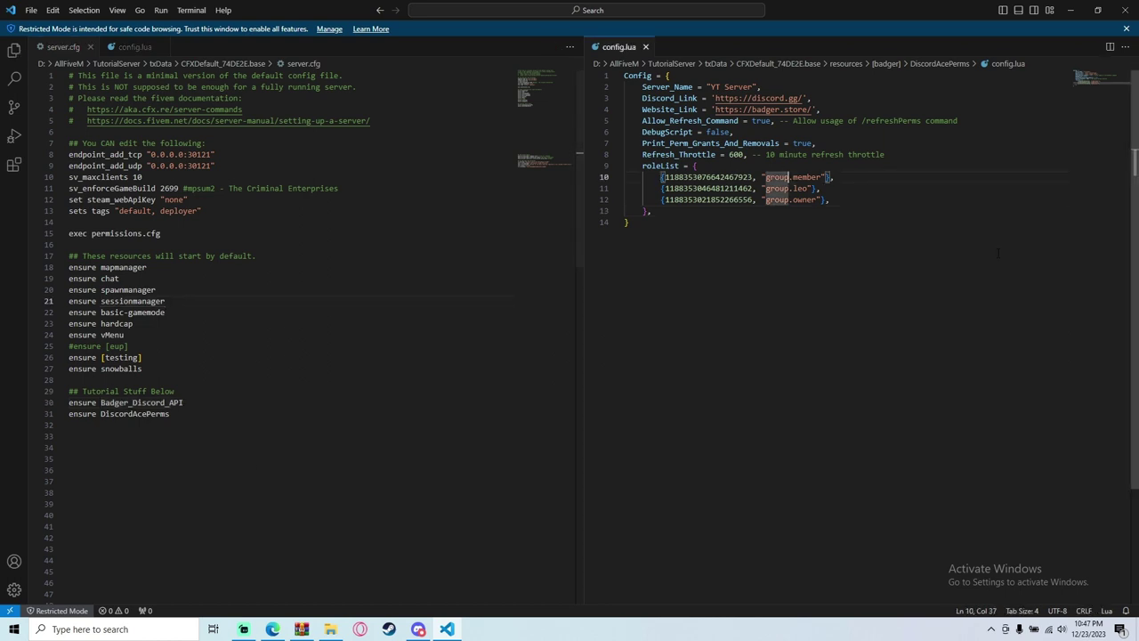
{"action": "left_click", "coordinate": [137, 47]}
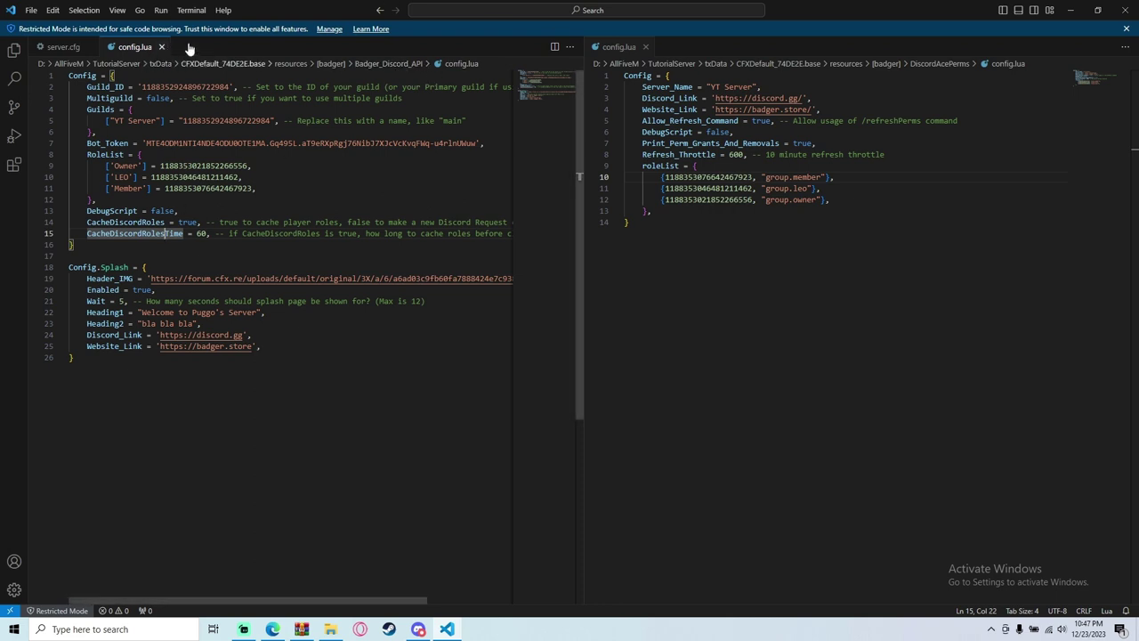
{"action": "left_click", "coordinate": [162, 47]}
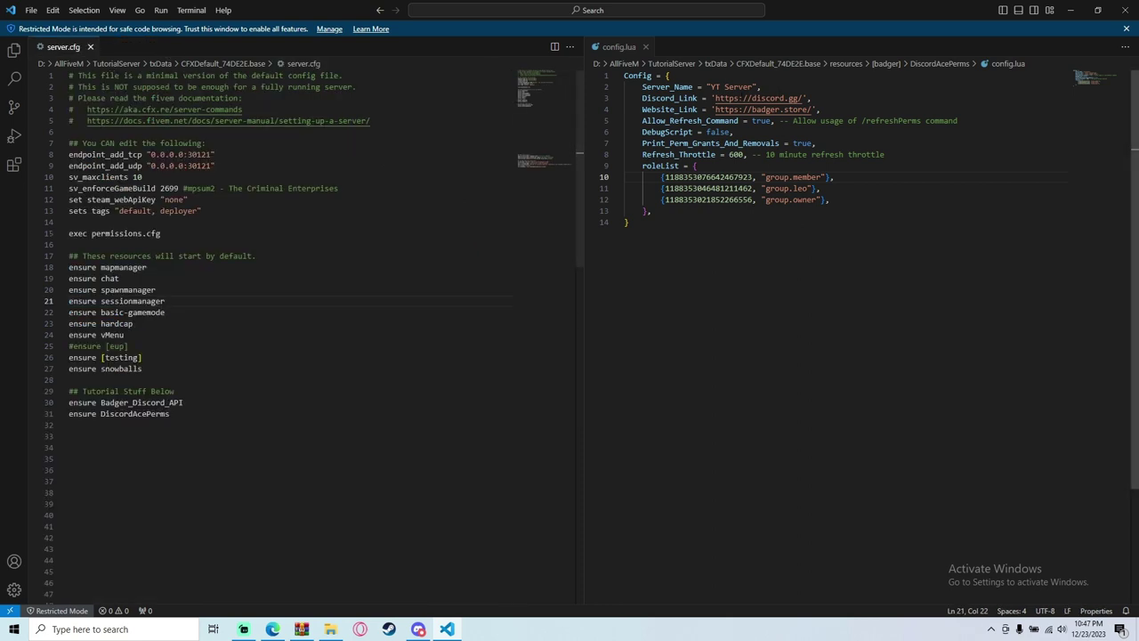